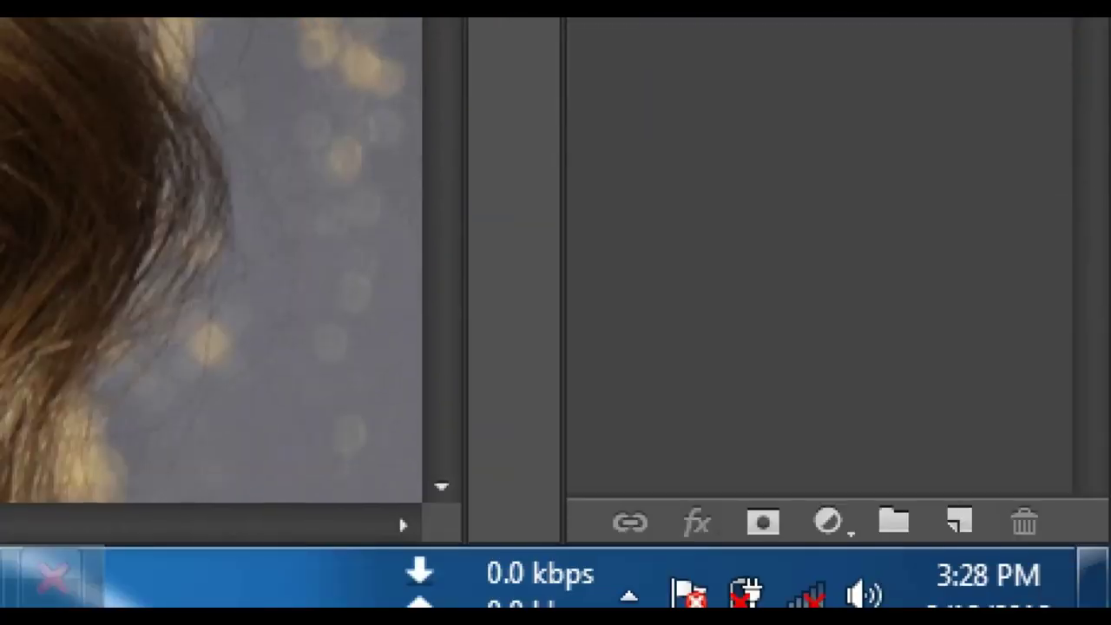
- Add an empty Layer 1 above the Background and bring up the adjustment layer list
click(960, 521)
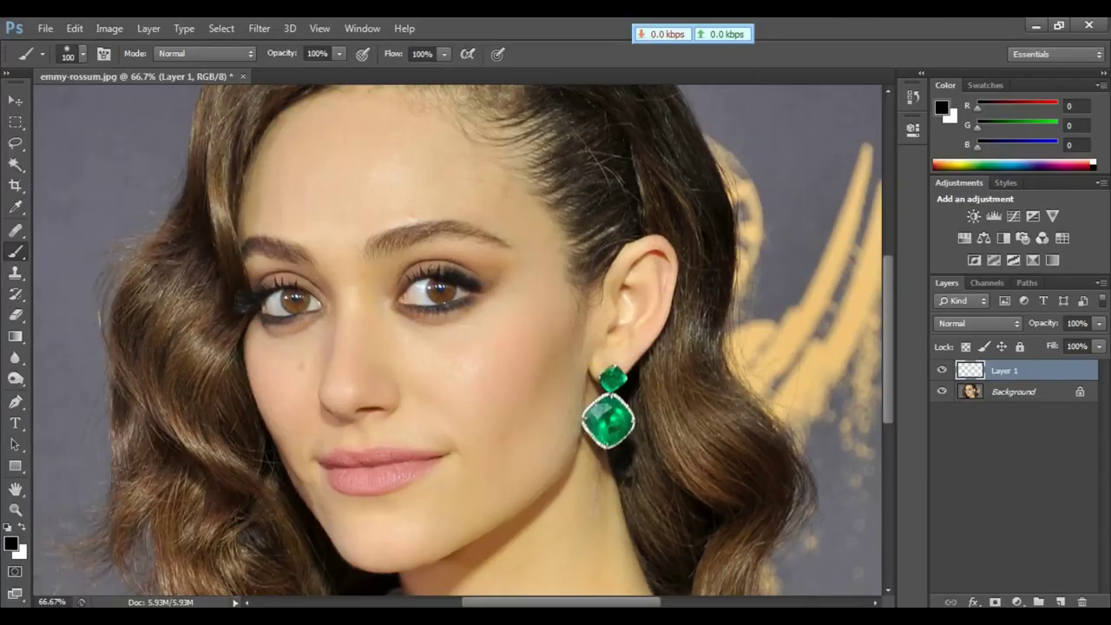
click(1017, 602)
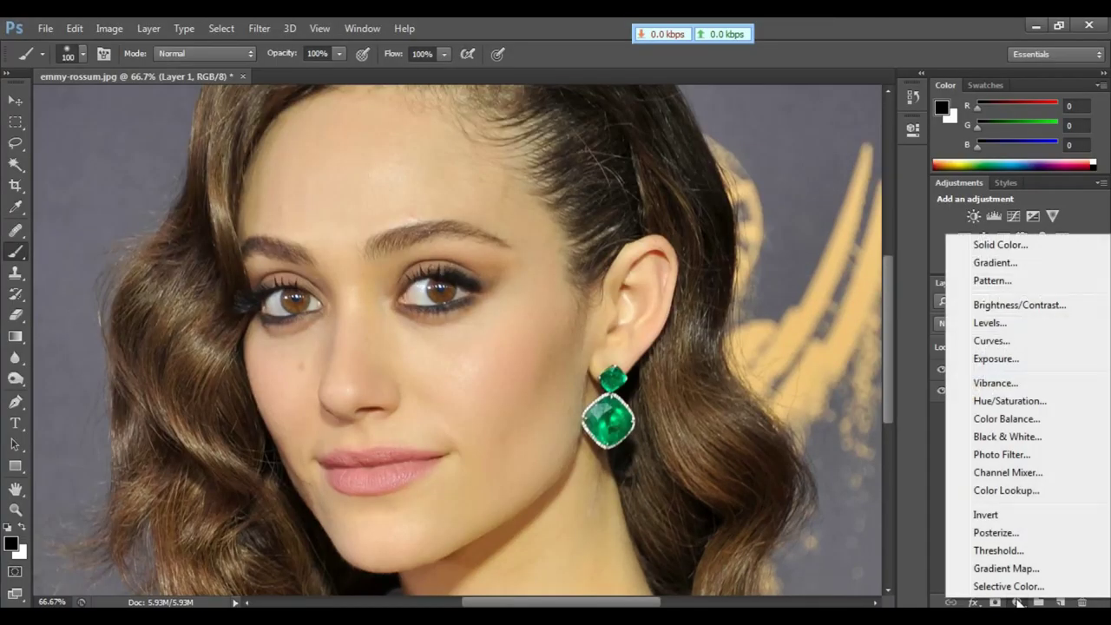
- Add a Black & White adjustment layer with Reds lowered to -121
click(999, 442)
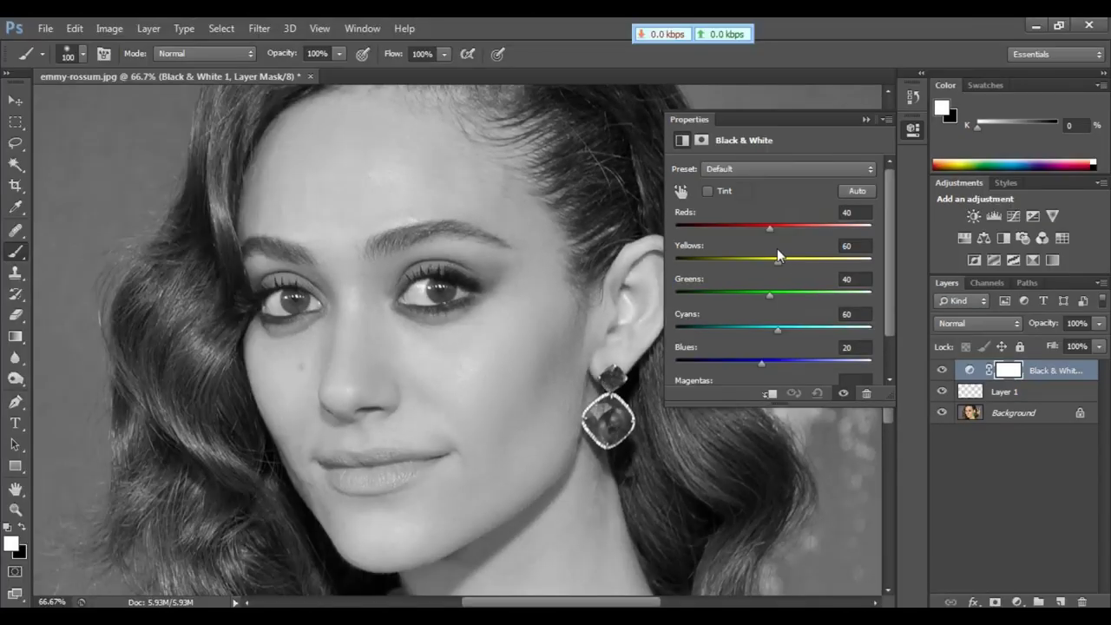
drag(769, 230, 706, 236)
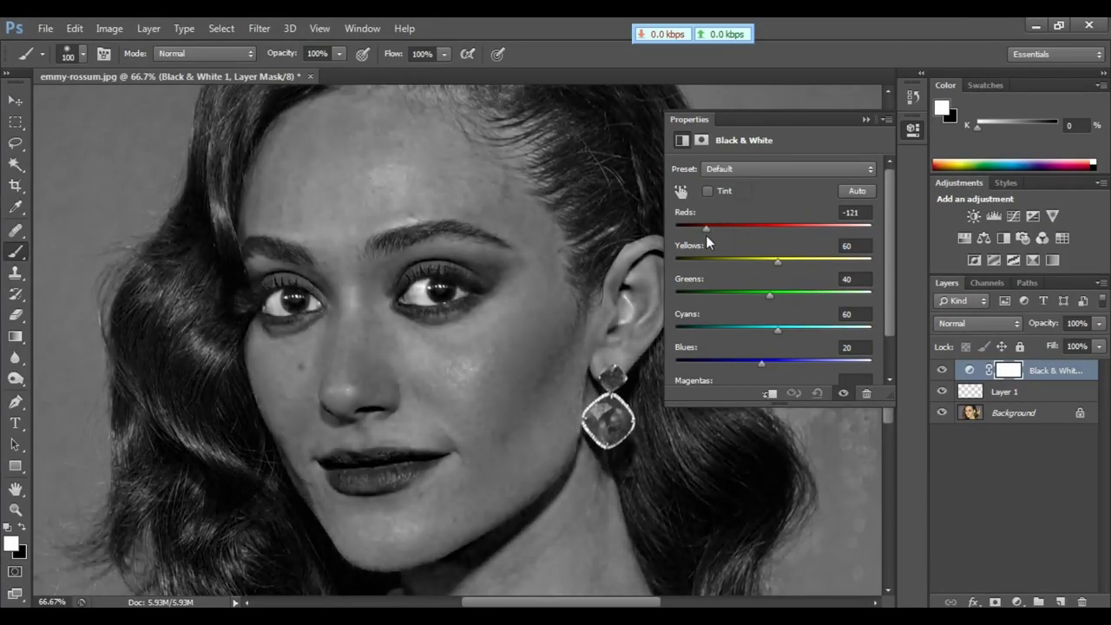
click(866, 121)
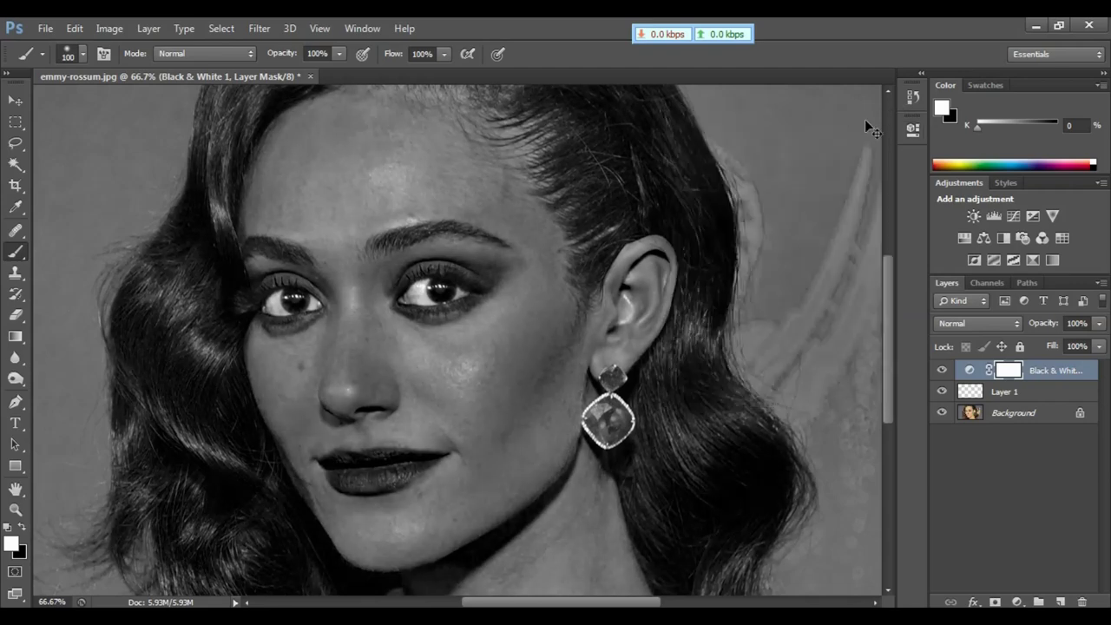
- Zoom the face to 200% and pan across the eyes, nose and lips to inspect blemishes
key(ctrl+plus)
key(ctrl+plus)
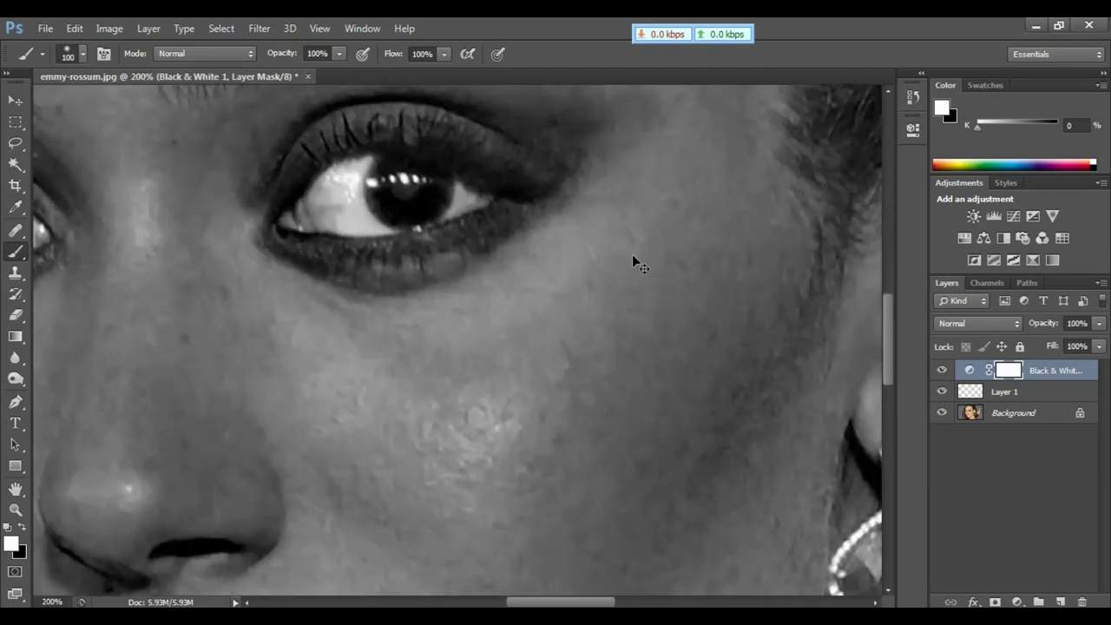
key(ctrl+minus)
key(ctrl+plus)
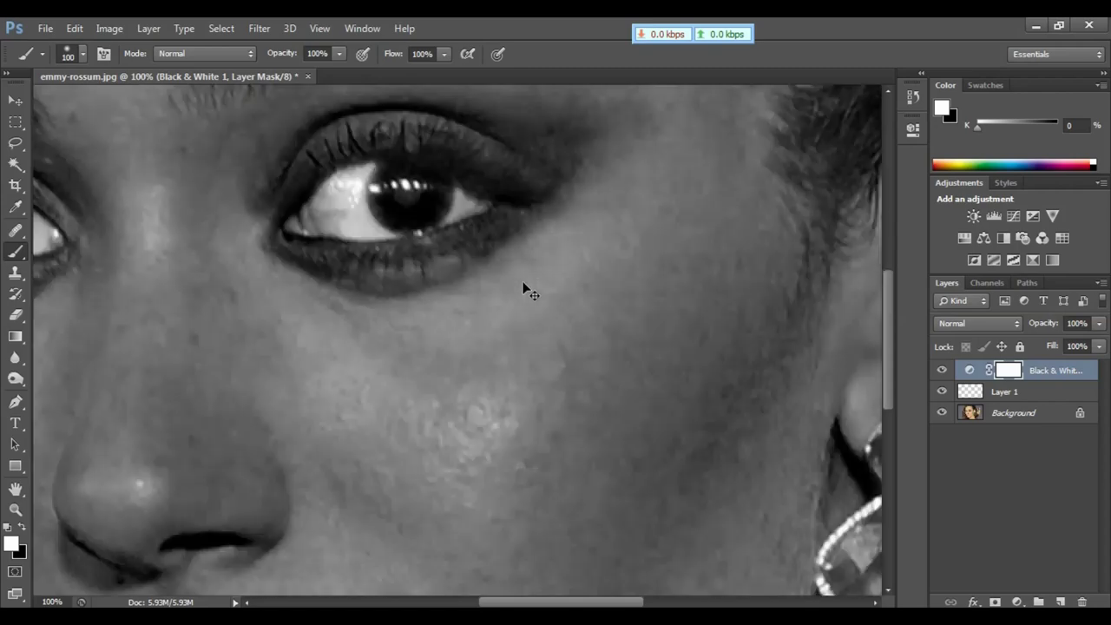
drag(464, 298, 623, 261)
mouse_move(260, 325)
mouse_down()
mouse_move(476, 290)
mouse_move(474, 182)
mouse_up()
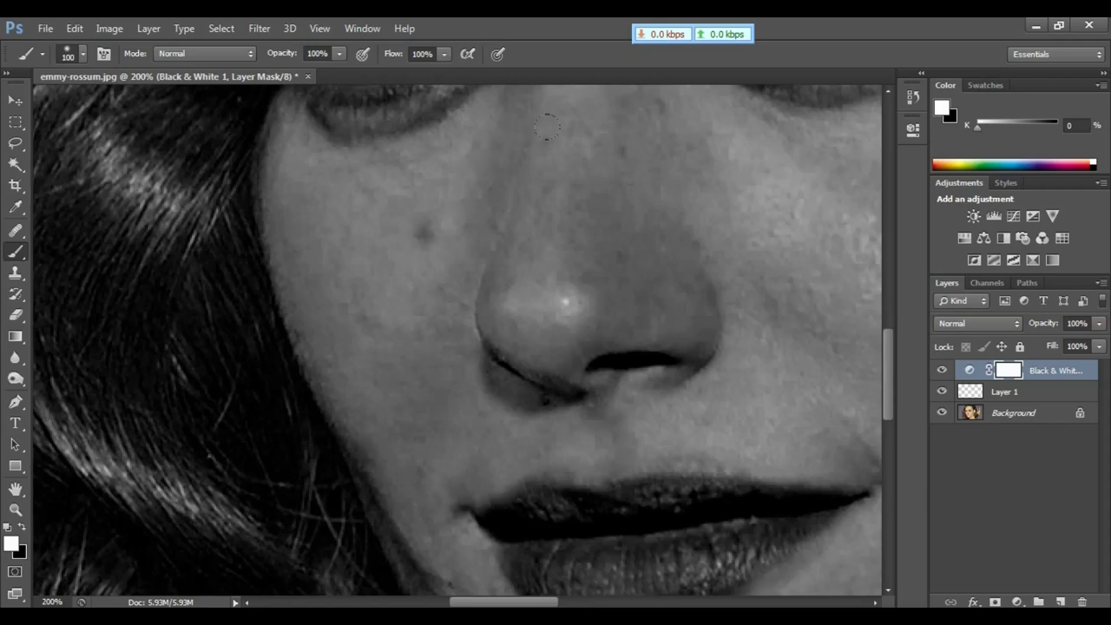
drag(576, 255, 546, 426)
mouse_move(633, 162)
mouse_down()
mouse_move(625, 269)
mouse_move(547, 399)
mouse_up()
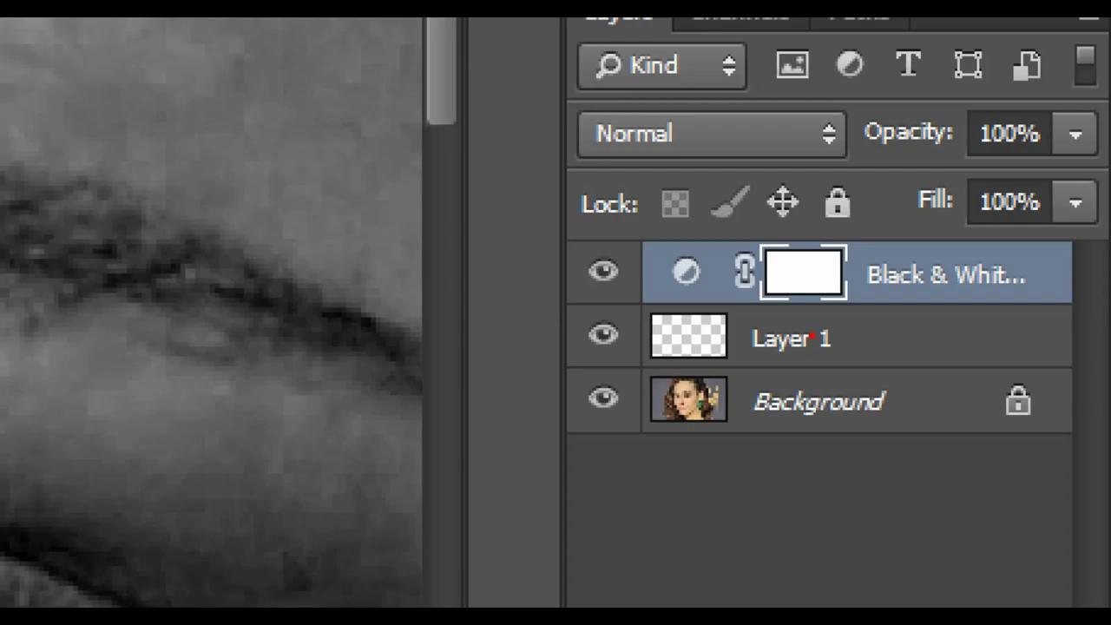
- Target Layer 1 with the Healing Brush sampling Current & Below at a 30-pixel size
click(812, 337)
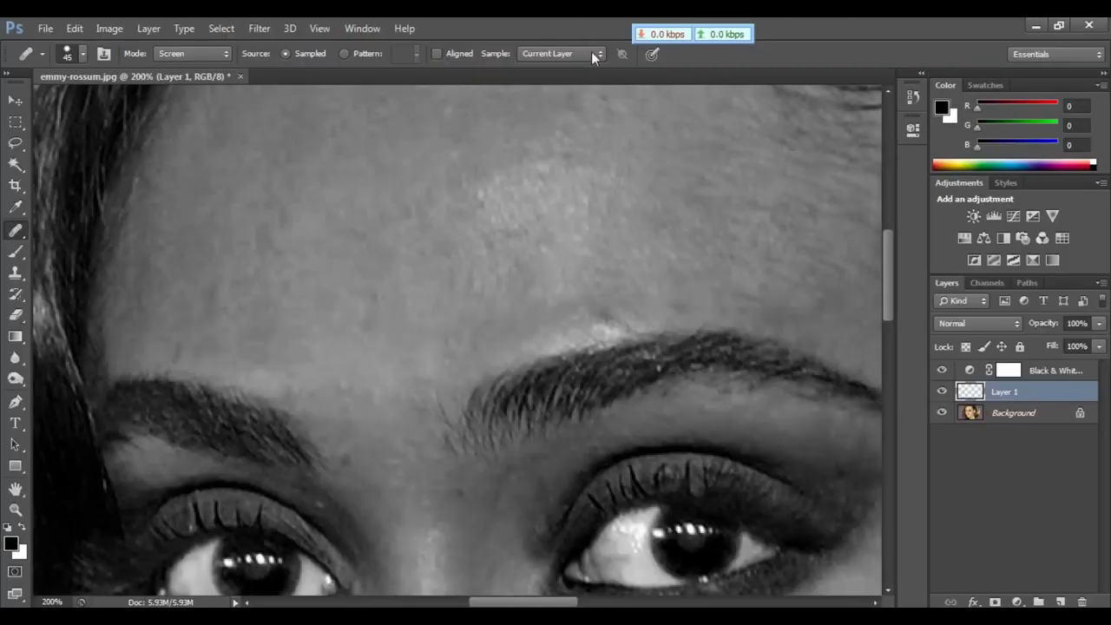
click(596, 119)
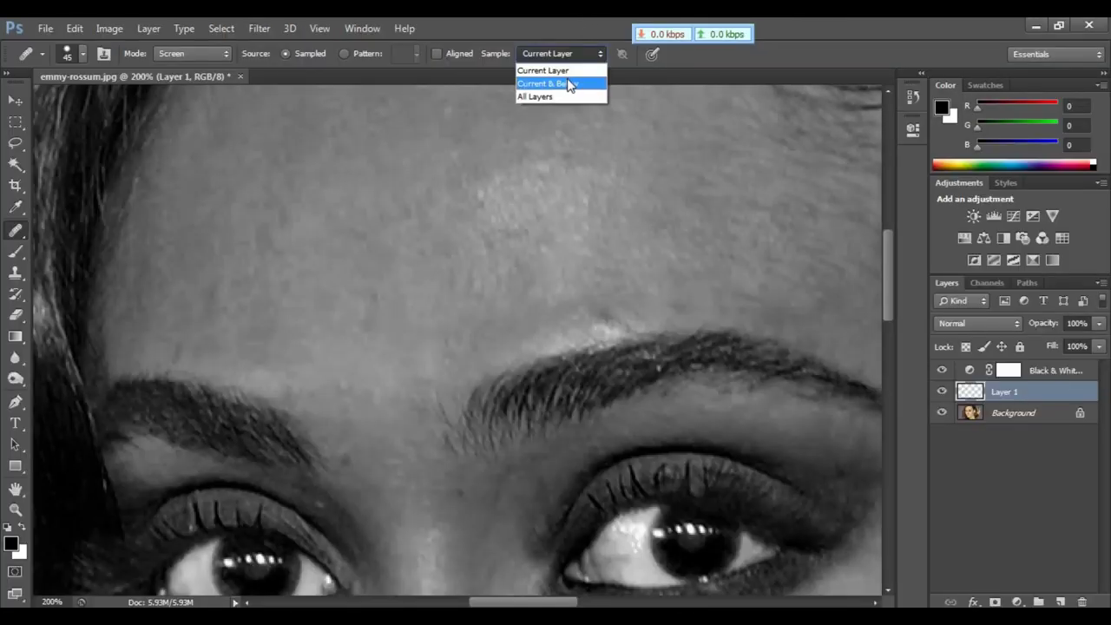
click(565, 84)
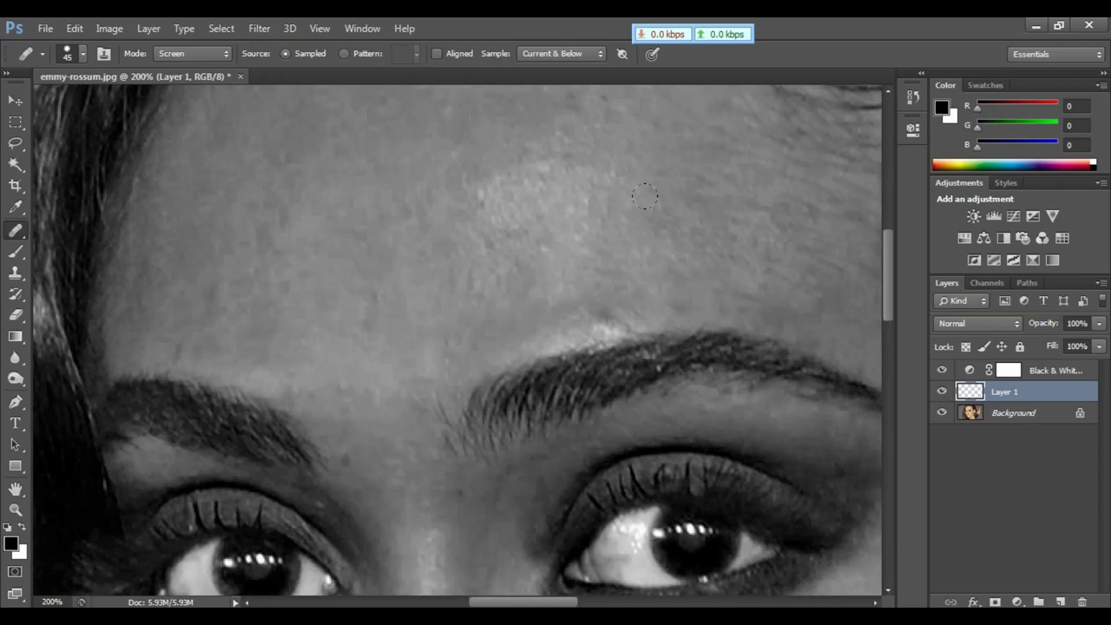
drag(468, 313, 545, 135)
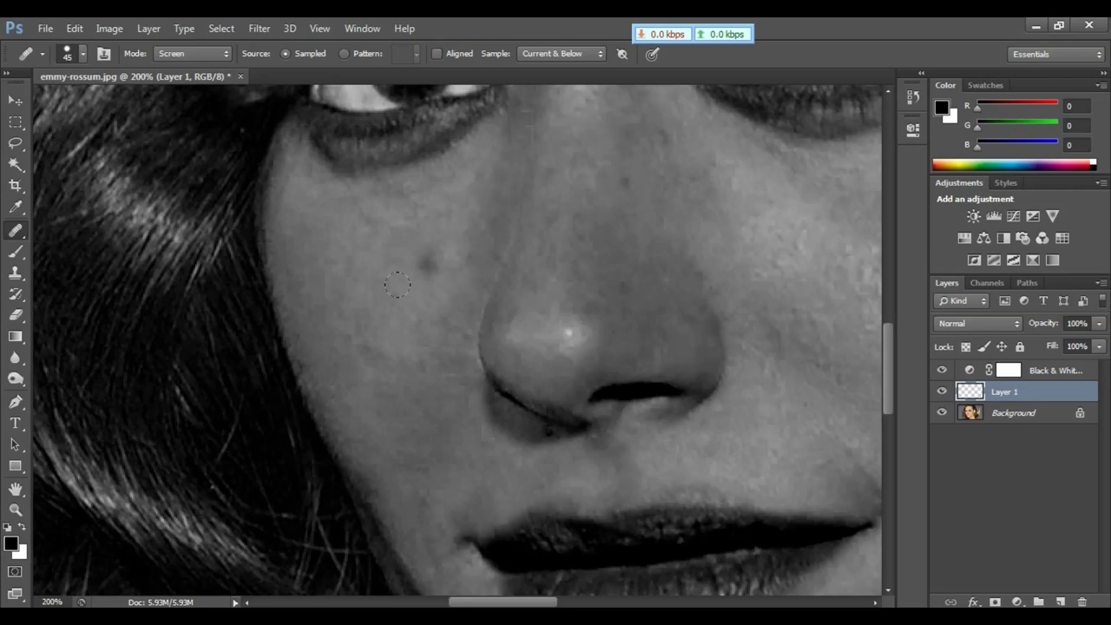
key(bracketleft)
key(bracketleft)
- Sample clean cheek skin and heal the blemishes on the cheek, nose and nose bridge
alt+click(422, 347)
click(425, 265)
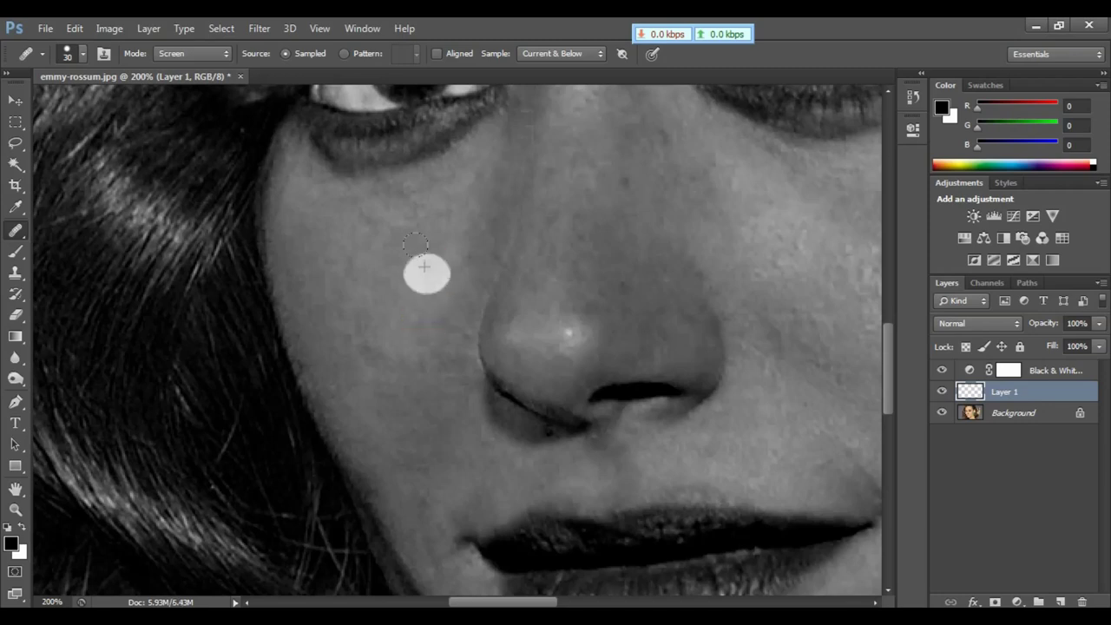
click(510, 292)
mouse_move(510, 293)
mouse_down()
mouse_move(447, 356)
mouse_move(603, 245)
mouse_move(620, 191)
mouse_move(608, 180)
mouse_move(603, 278)
mouse_move(638, 277)
mouse_move(657, 300)
mouse_move(618, 278)
mouse_up()
click(666, 252)
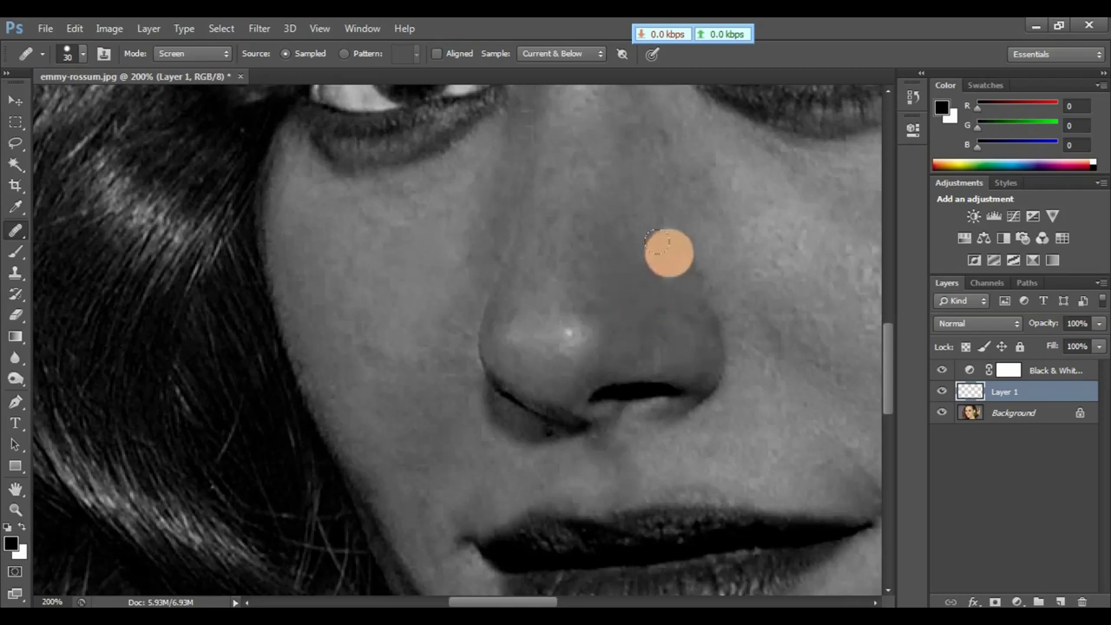
scroll(669, 315, up, 5)
mouse_move(642, 389)
mouse_down()
mouse_move(631, 360)
mouse_move(650, 326)
mouse_up()
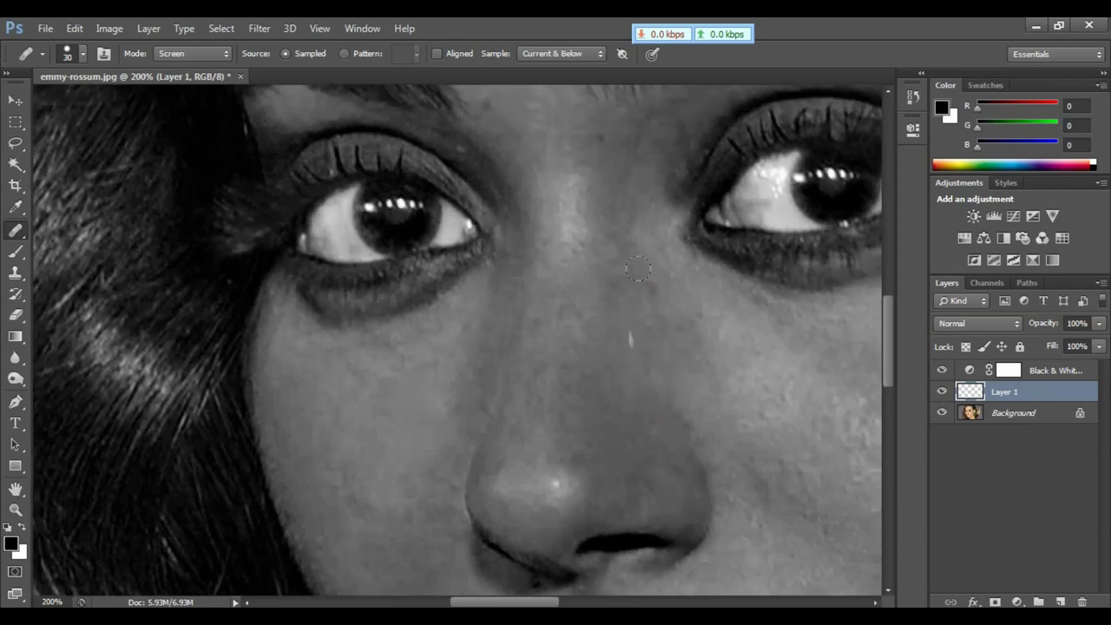
mouse_move(612, 262)
mouse_down()
mouse_move(605, 339)
mouse_move(593, 326)
mouse_move(588, 264)
mouse_up()
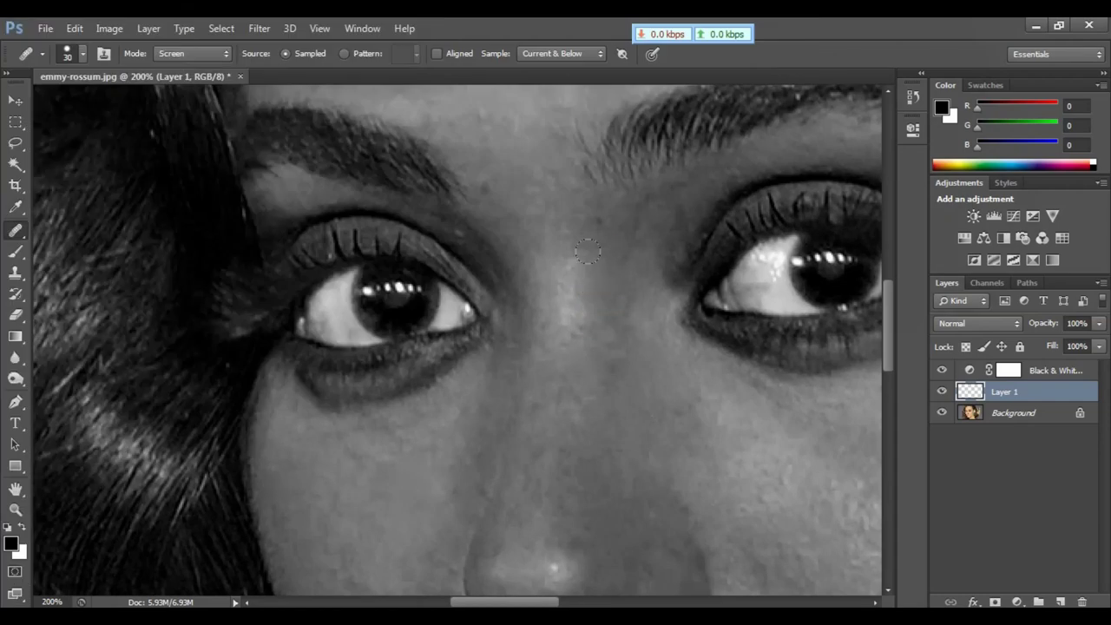
drag(587, 217, 597, 231)
mouse_move(579, 271)
mouse_down()
mouse_move(484, 173)
mouse_move(534, 387)
mouse_up()
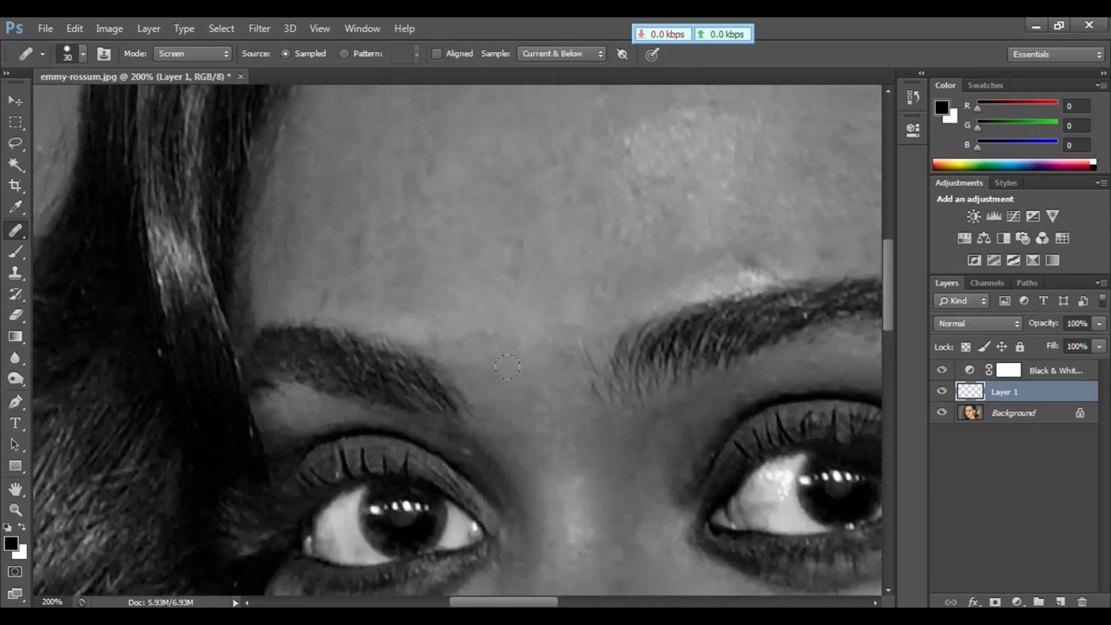
- Heal the forehead spots, rough texture and skin above the brow, then zoom out
click(404, 225)
mouse_move(404, 226)
mouse_down()
mouse_move(363, 226)
mouse_move(324, 275)
mouse_up()
click(358, 228)
drag(613, 199, 419, 249)
drag(540, 296, 480, 263)
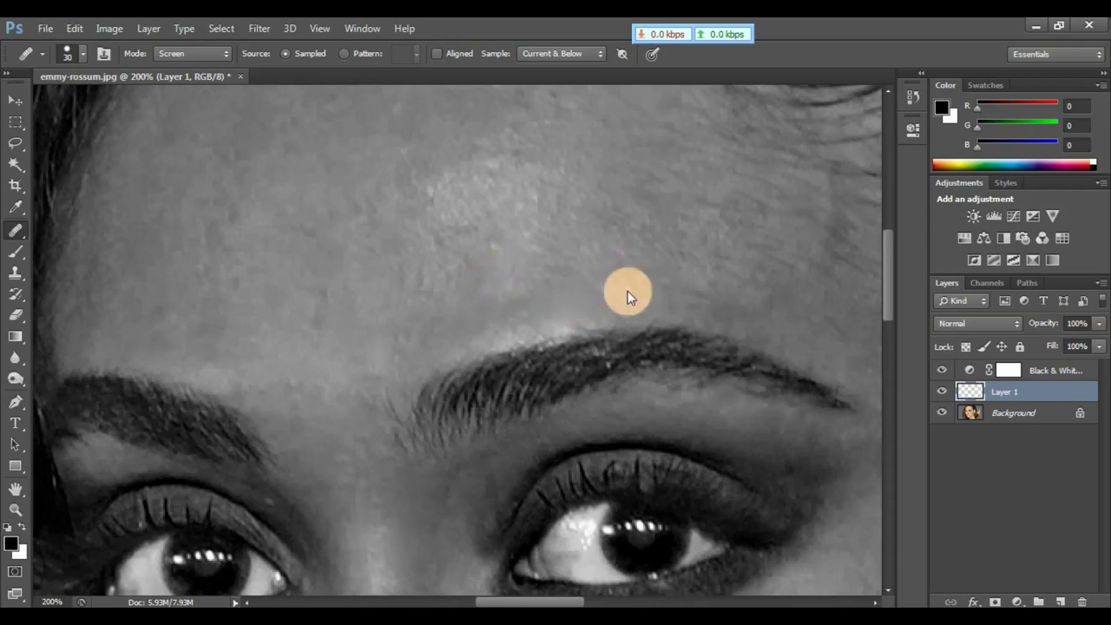
key(ctrl+minus)
key(ctrl+minus)
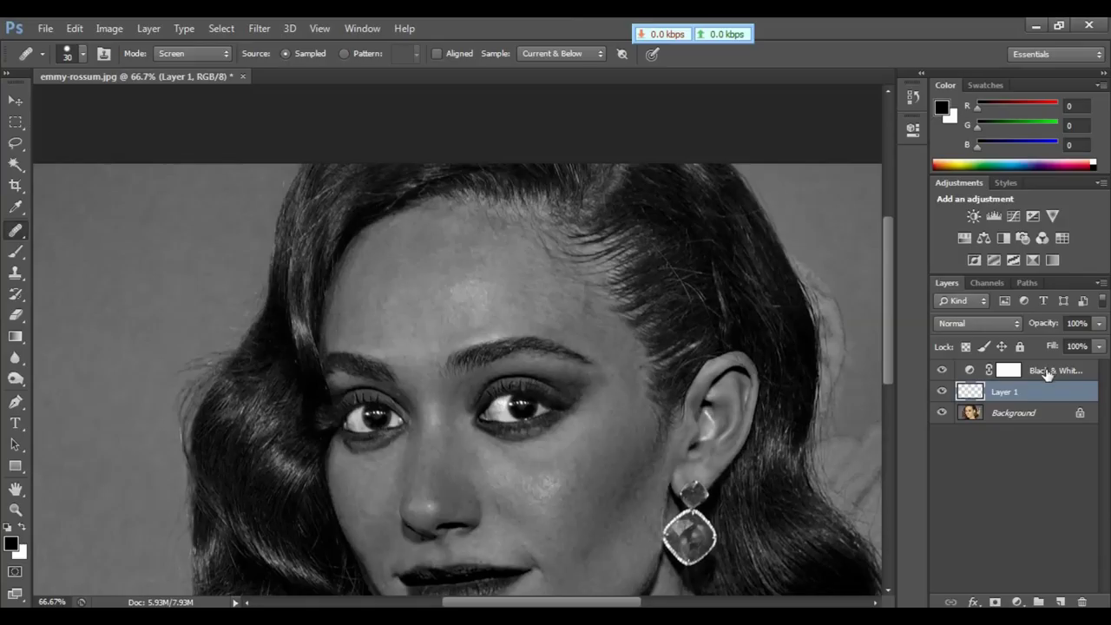
- Delete the Black & White adjustment layer to restore the full-colour portrait
click(909, 387)
drag(1044, 374, 1084, 602)
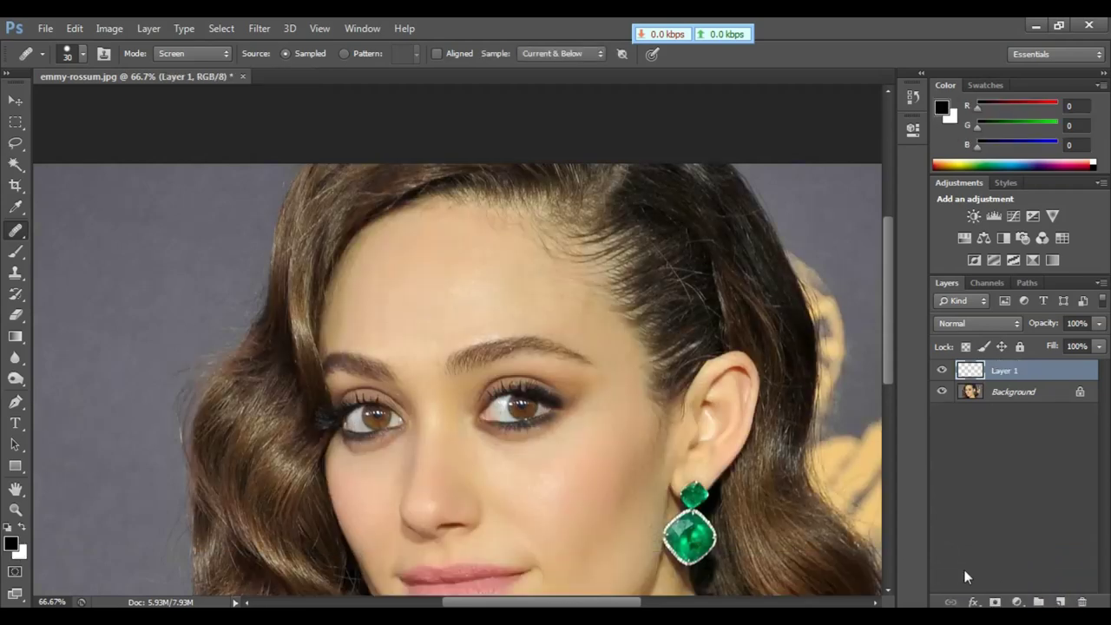
drag(631, 361, 597, 324)
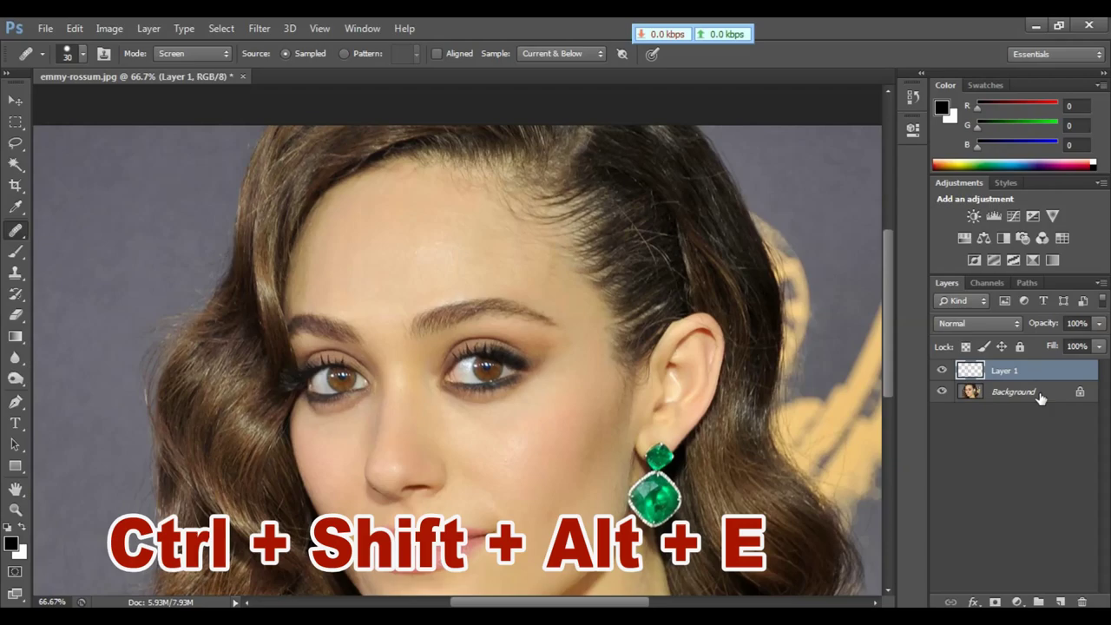
- Stamp all visible layers into a new merged Layer 2 with Ctrl+Shift+Alt+E
key(ctrl+shift+alt+e)
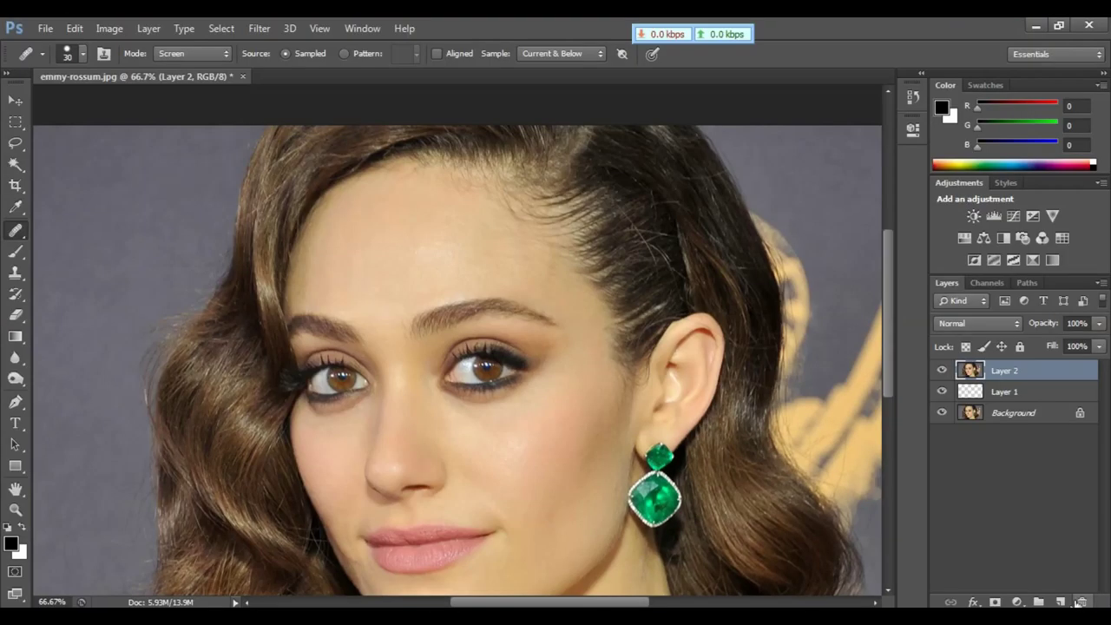
- Add Layer 3 on top and fill it with 50% Gray using Edit > Fill
click(1061, 601)
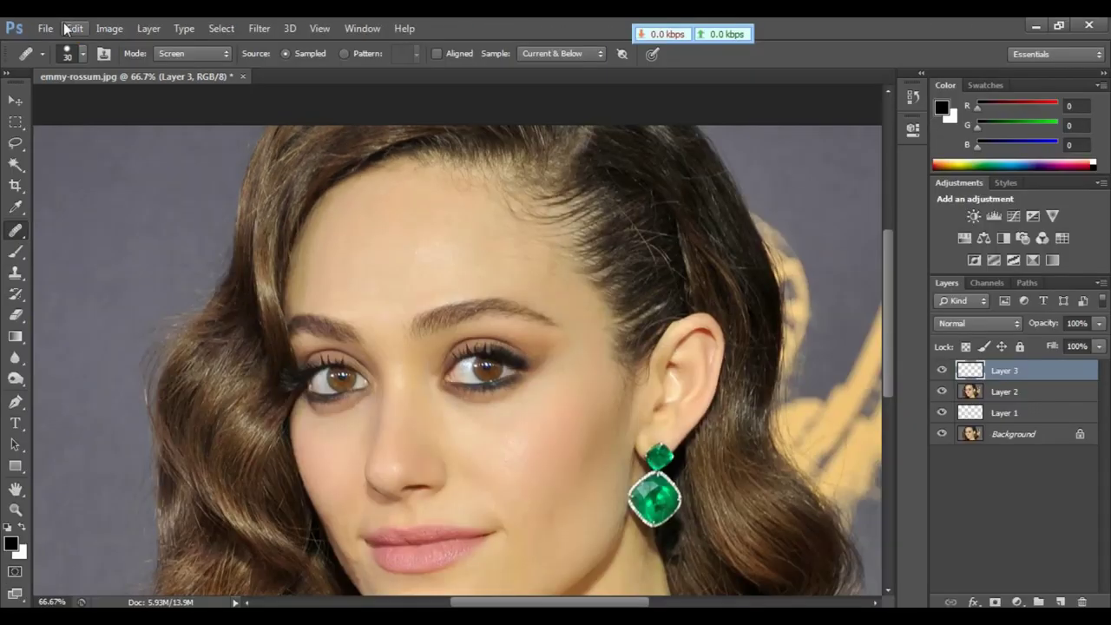
click(139, 54)
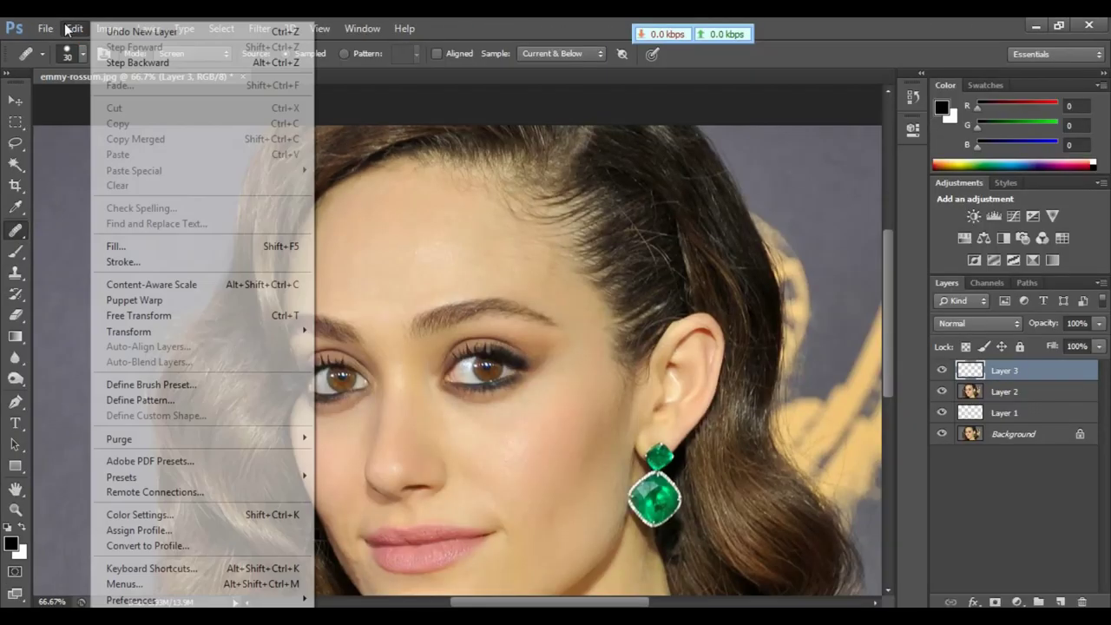
click(135, 248)
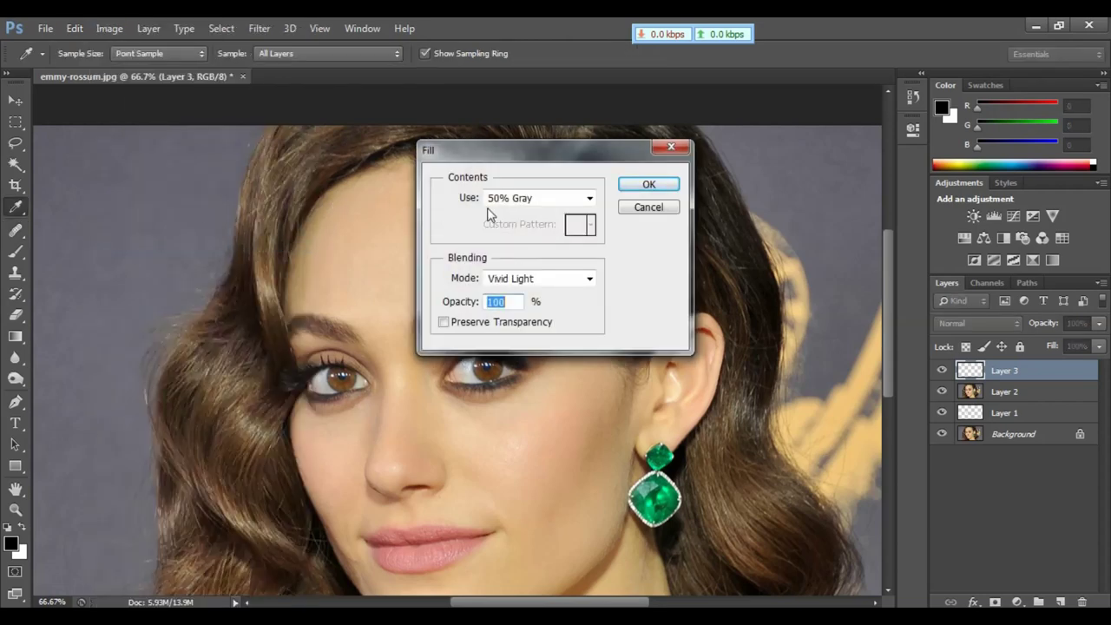
click(536, 200)
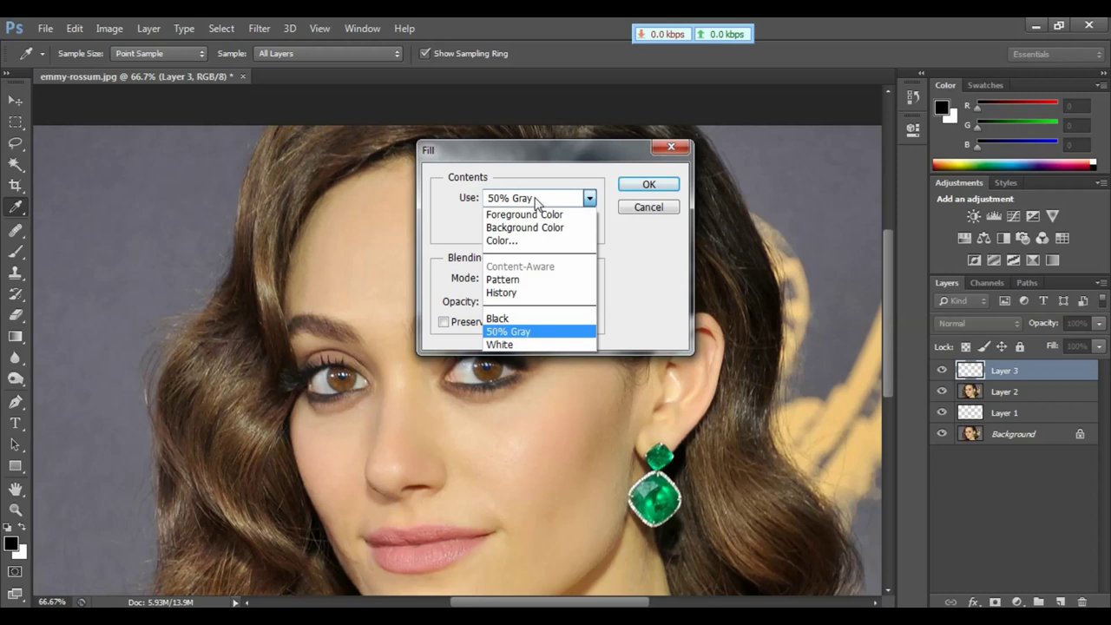
click(525, 338)
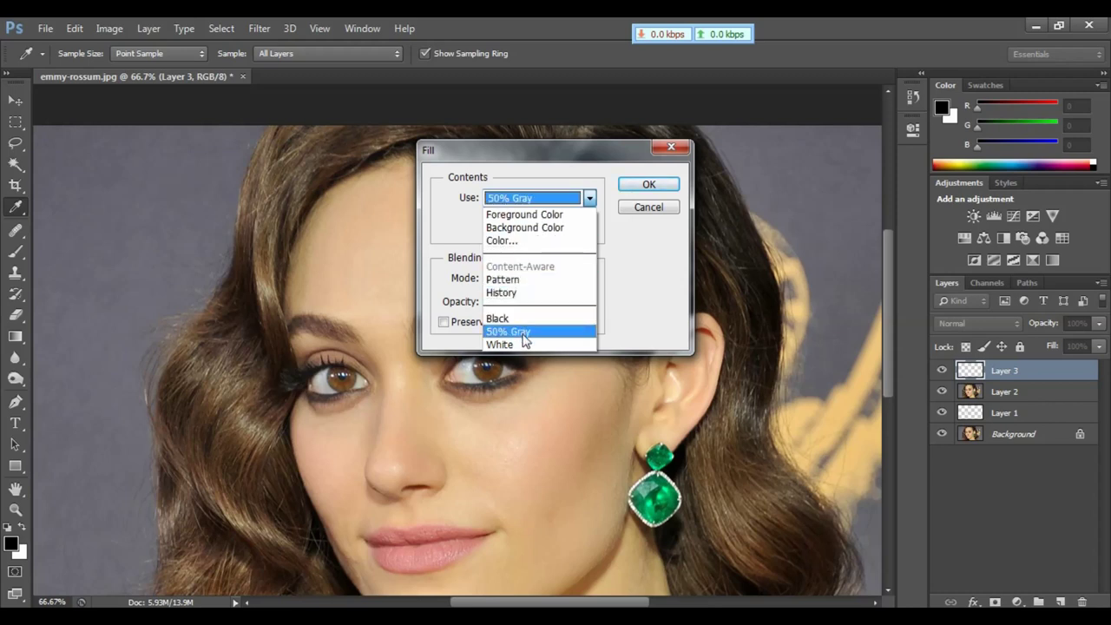
click(649, 186)
key(j)
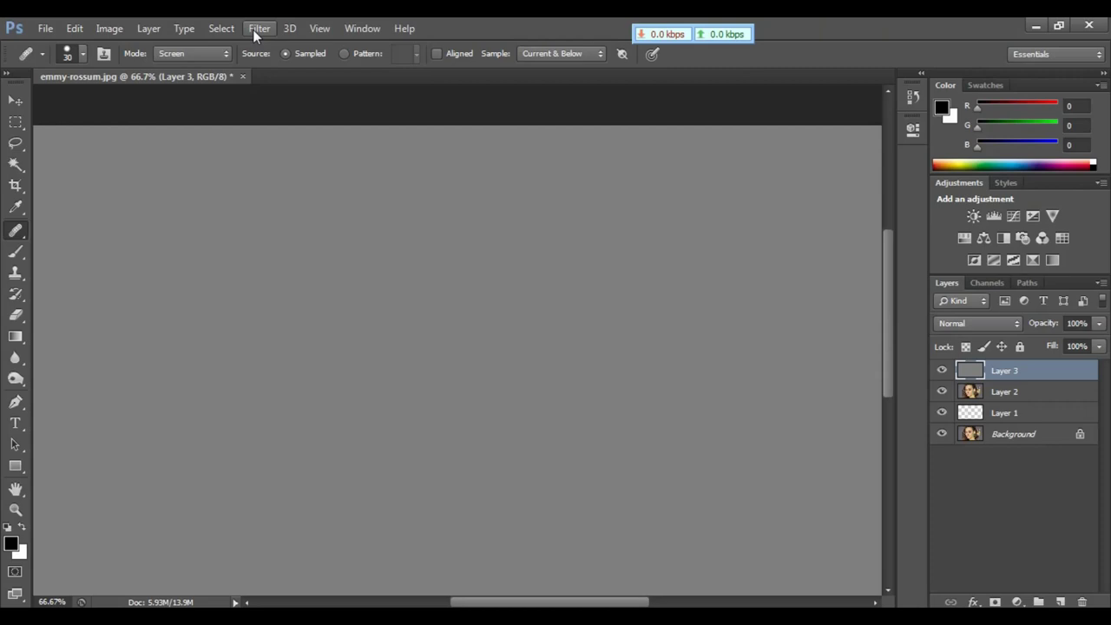
- Open the Filter Gallery on the gray layer and expand the Texture category
click(195, 50)
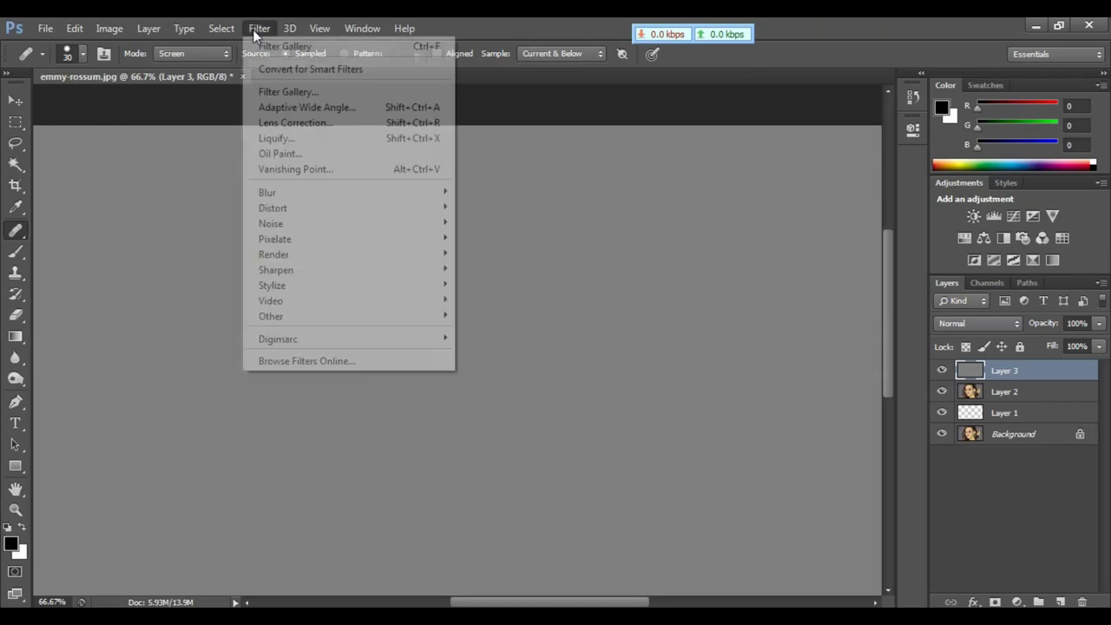
click(287, 92)
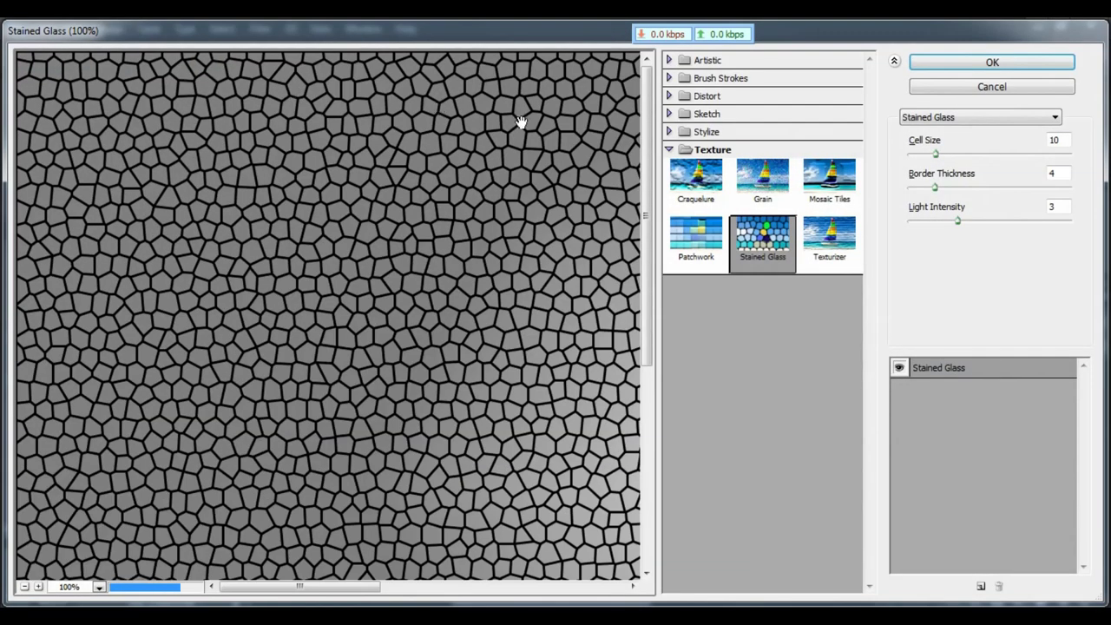
click(672, 152)
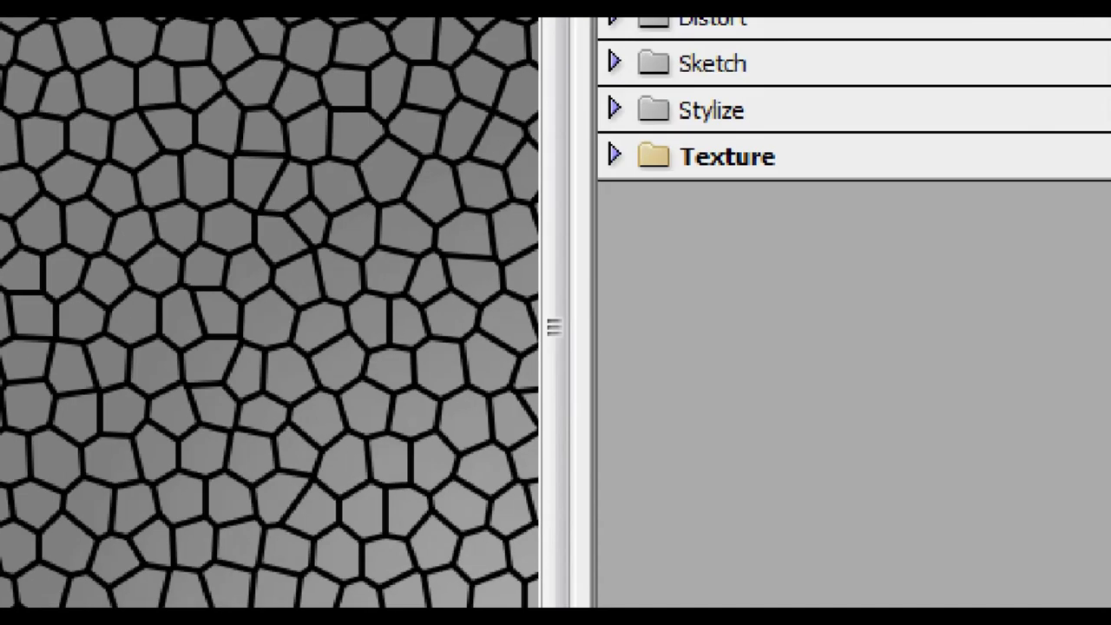
click(703, 145)
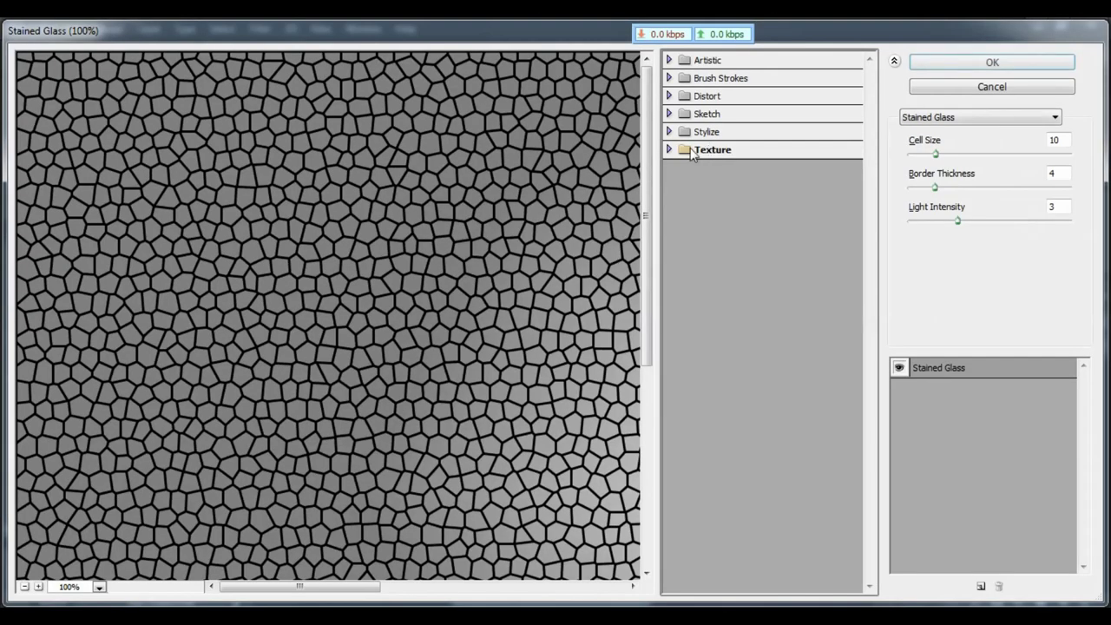
click(669, 150)
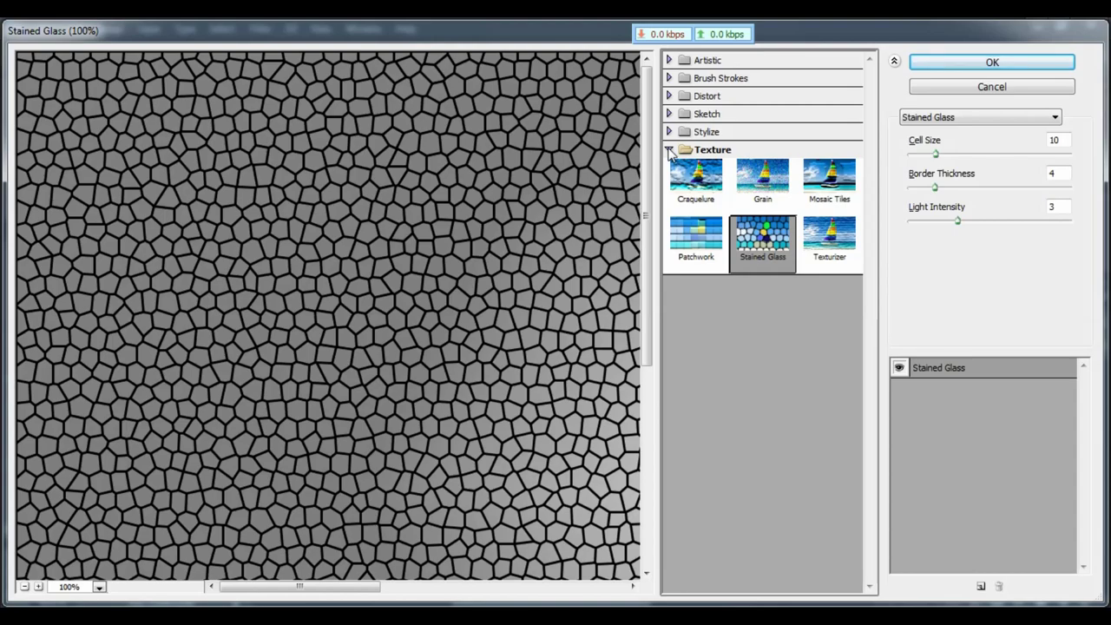
key(alt)
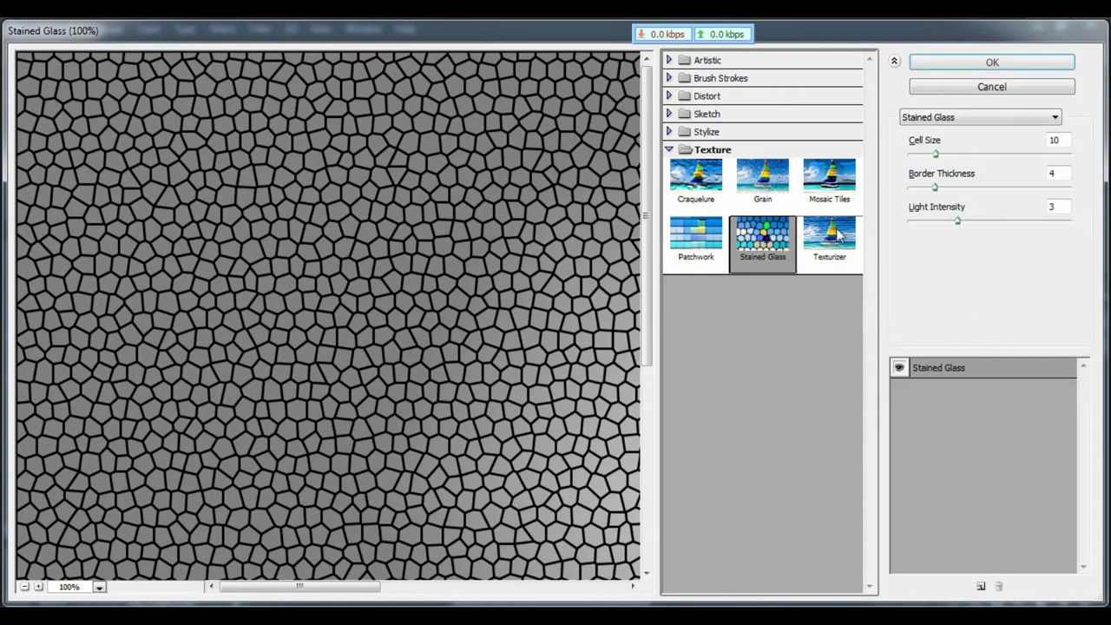
- Apply Texturizer to Layer 3: Sandstone texture, 109% scaling, relief 5, light from Top Right
click(839, 232)
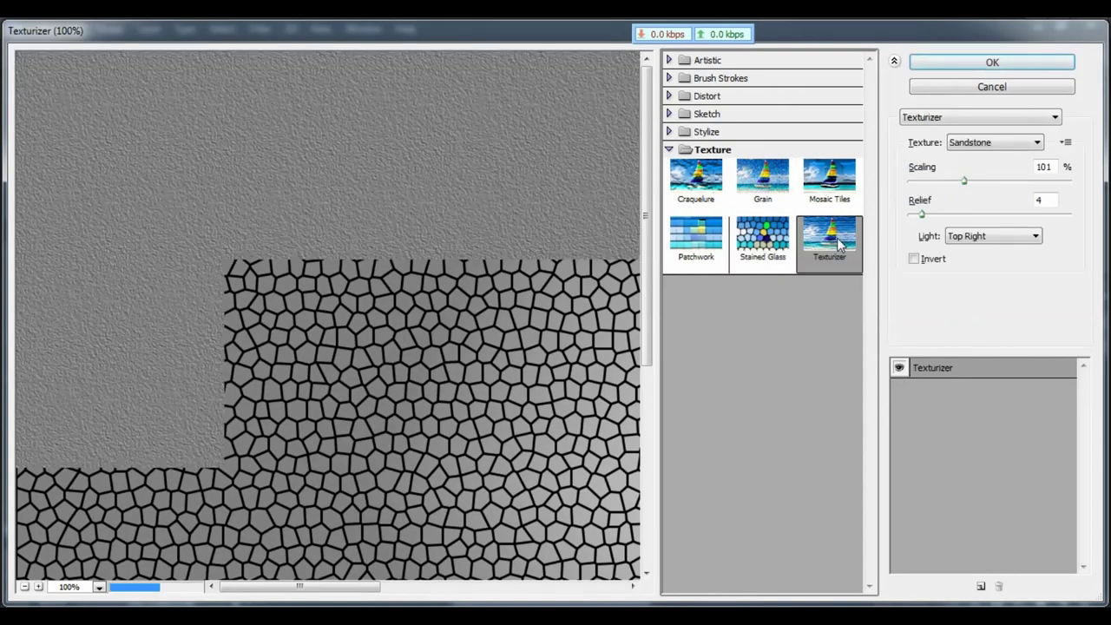
key(ctrl)
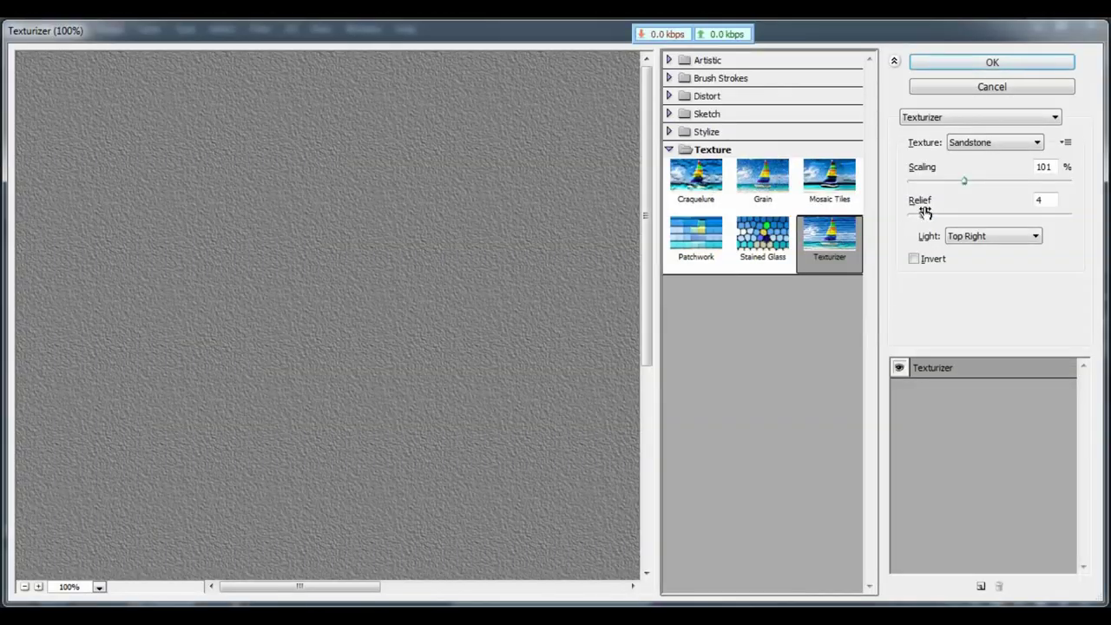
drag(963, 181, 1010, 185)
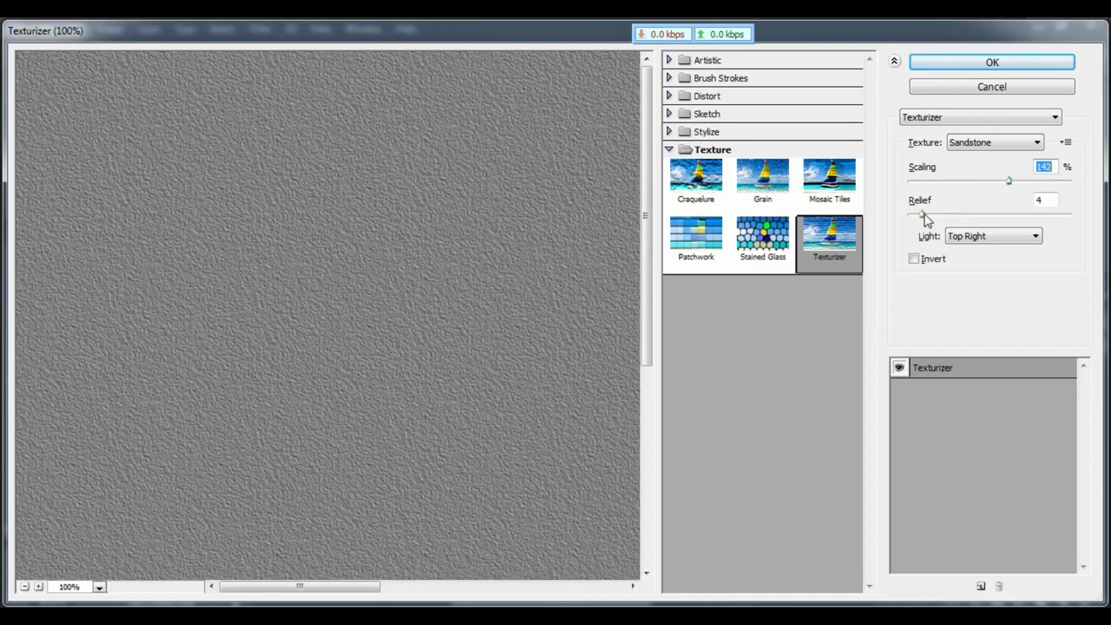
drag(922, 219, 966, 219)
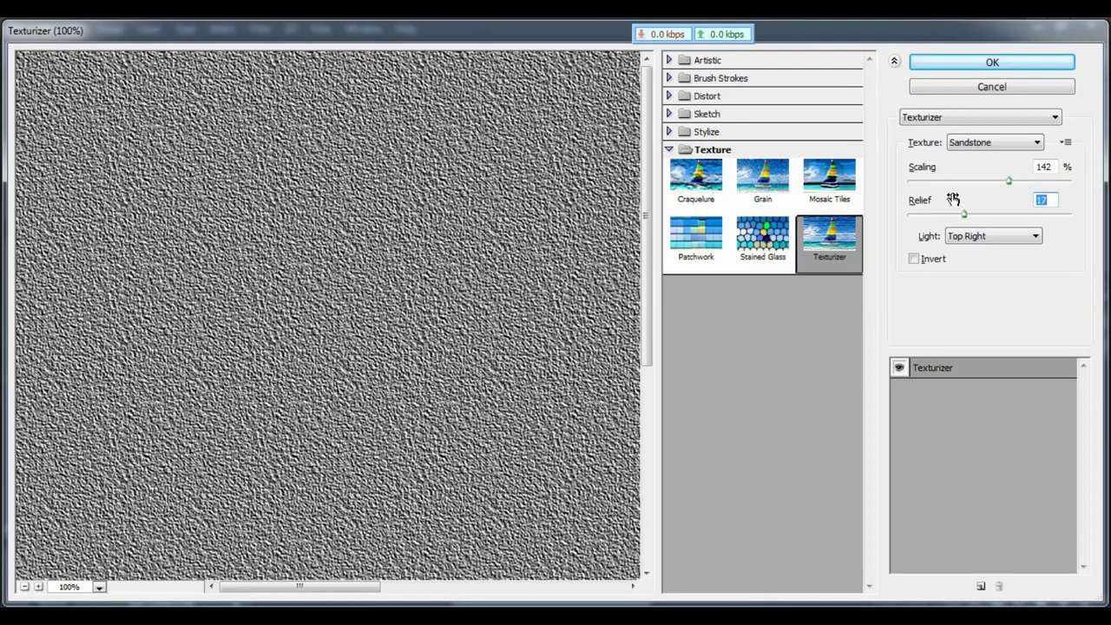
key(alt)
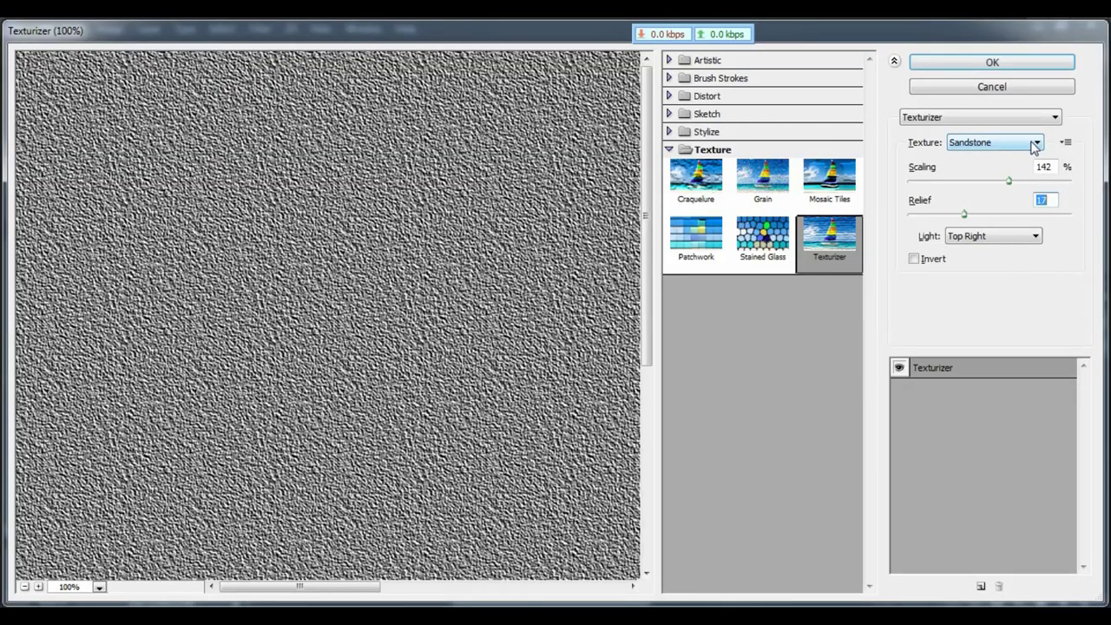
click(1052, 155)
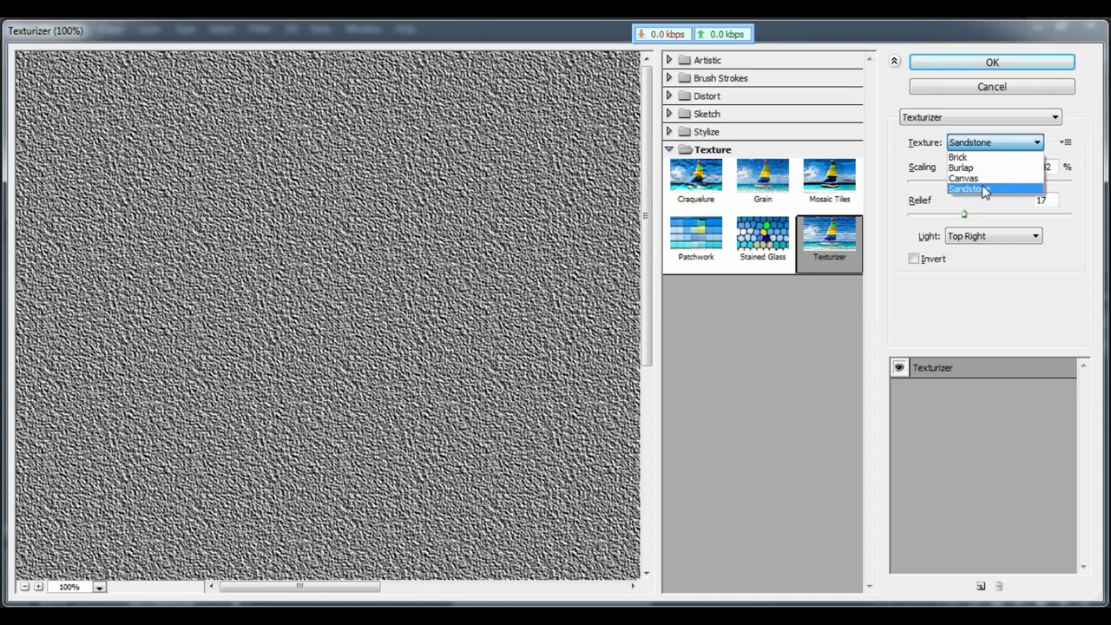
click(986, 189)
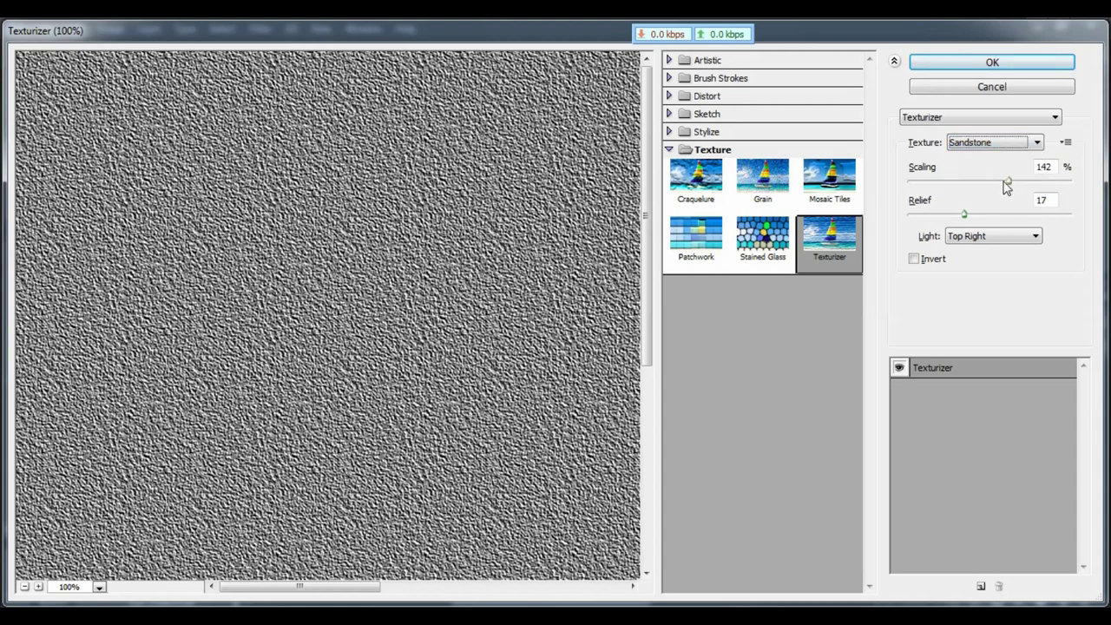
drag(1008, 183, 926, 217)
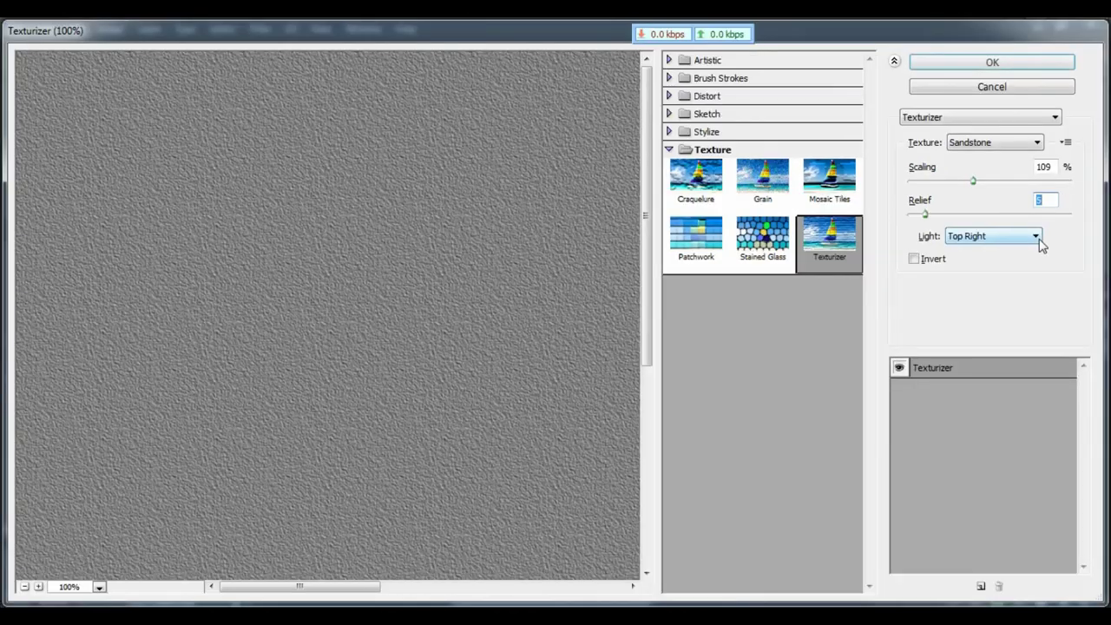
click(972, 241)
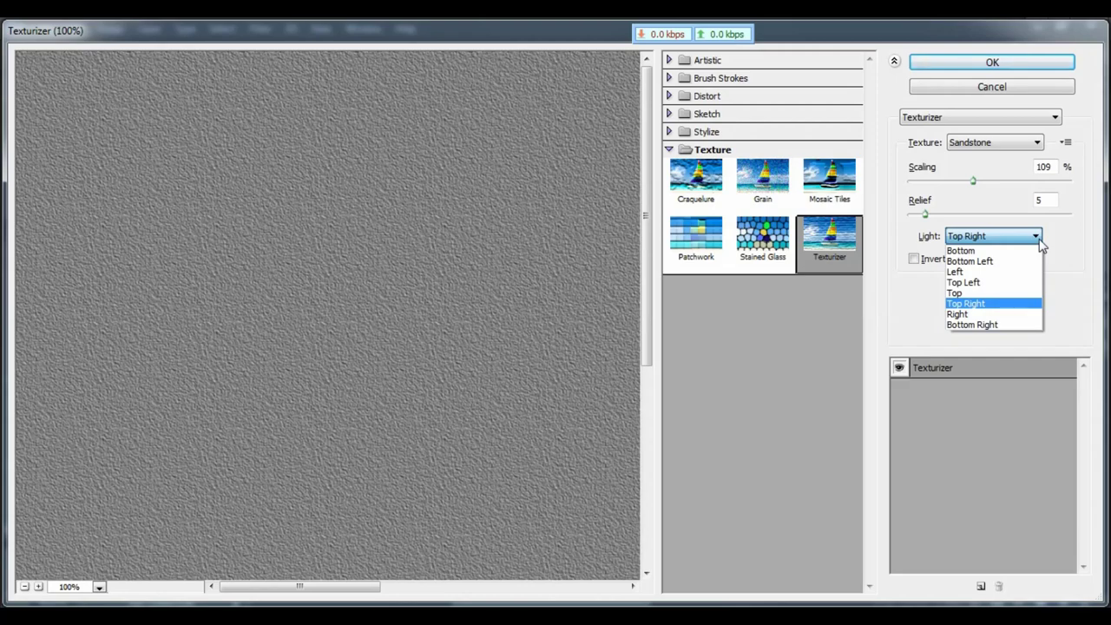
click(980, 304)
click(1007, 65)
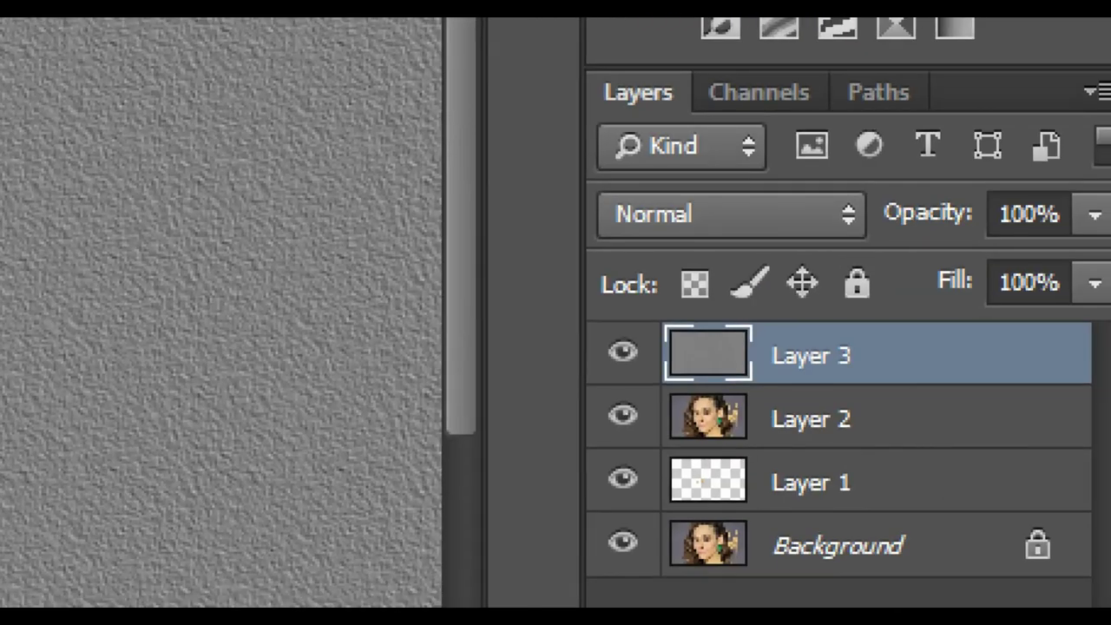
- Change Layer 3's blend mode from Normal to Soft Light
click(1059, 378)
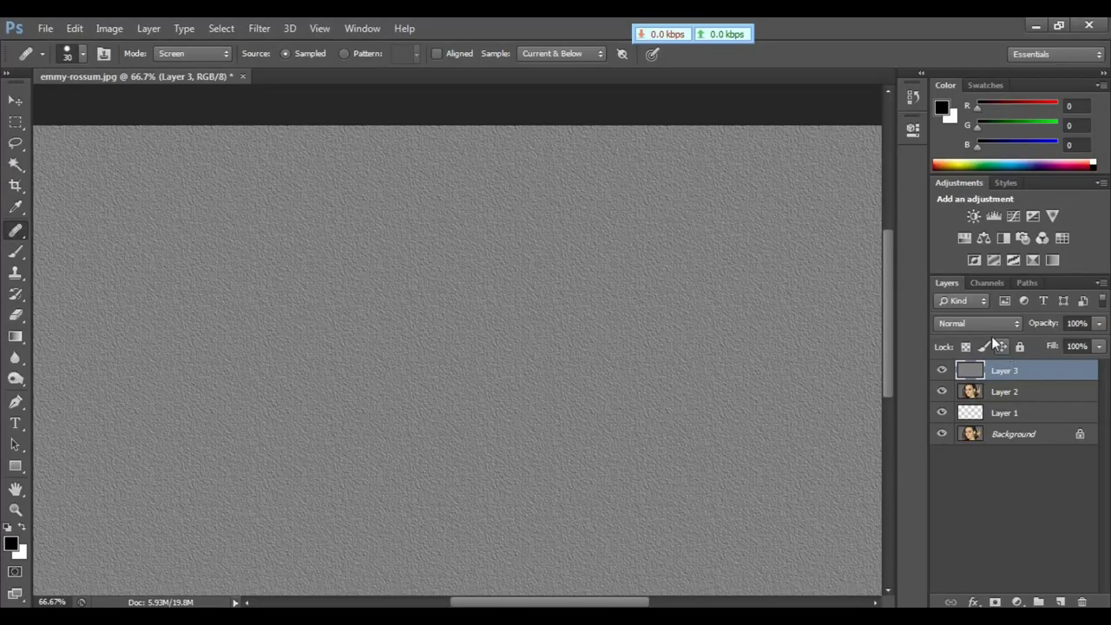
click(984, 324)
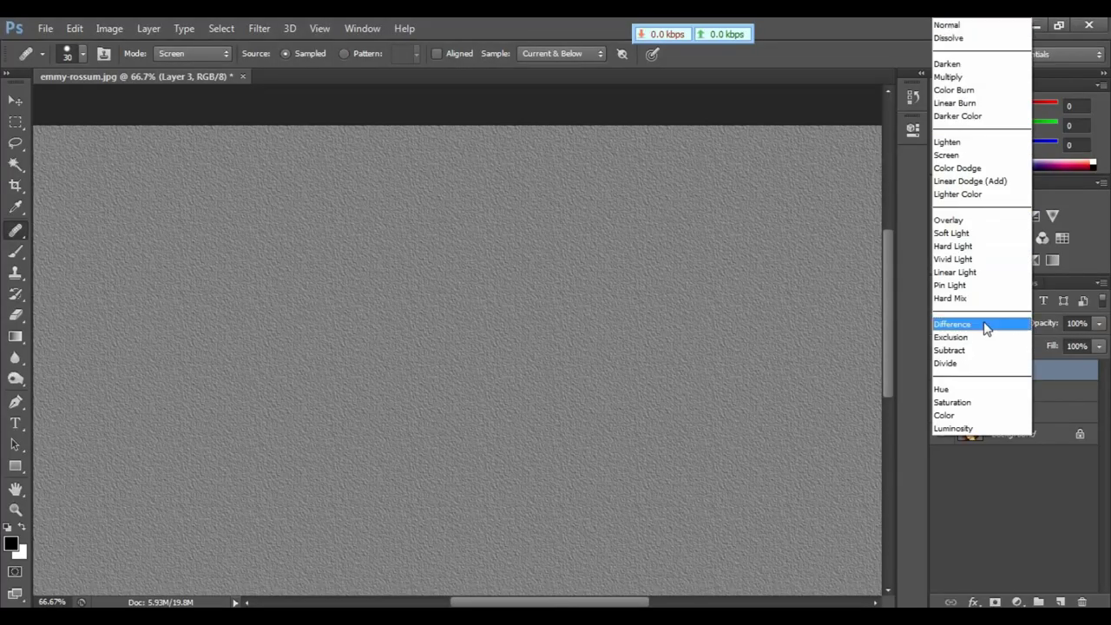
click(961, 235)
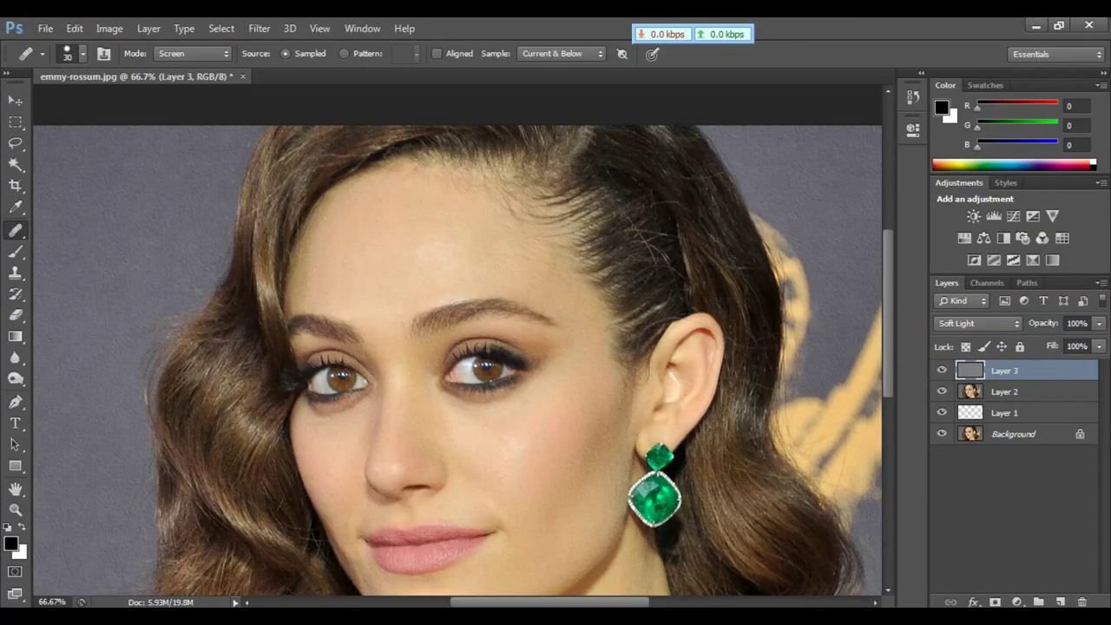
- Add a black layer mask to Layer 3, select the Brush tool and zoom to 100%
alt+click(996, 601)
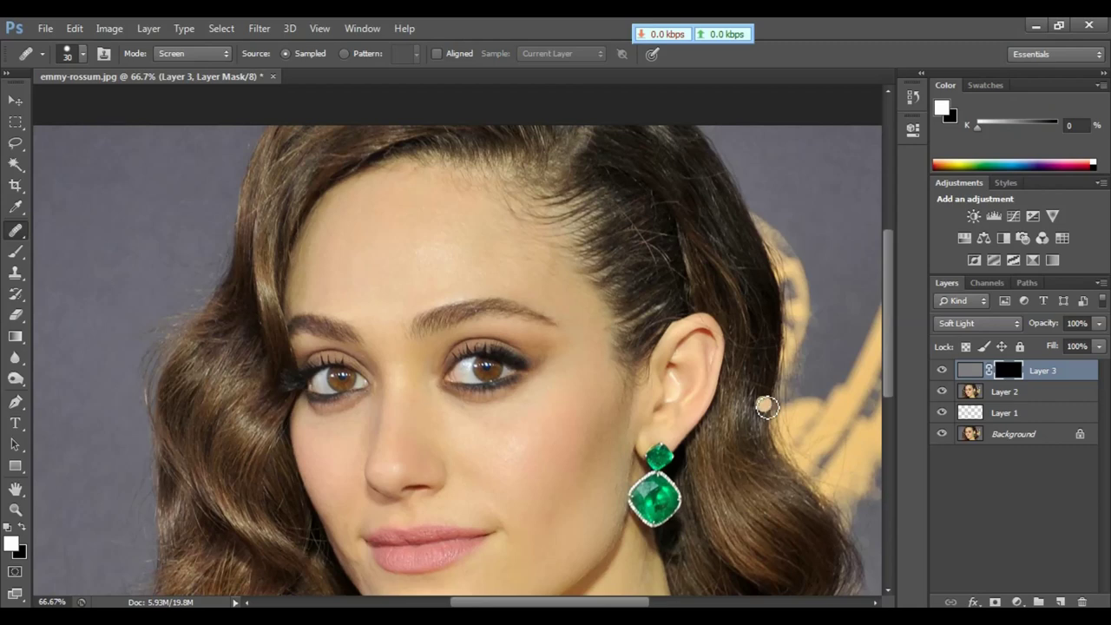
click(15, 257)
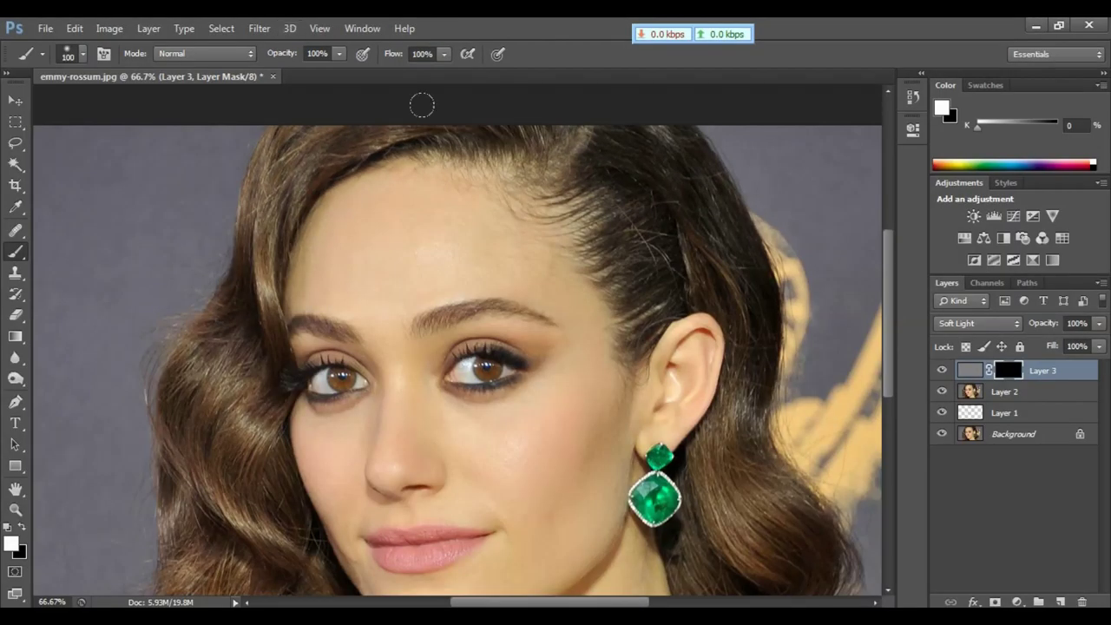
key(ctrl+plus)
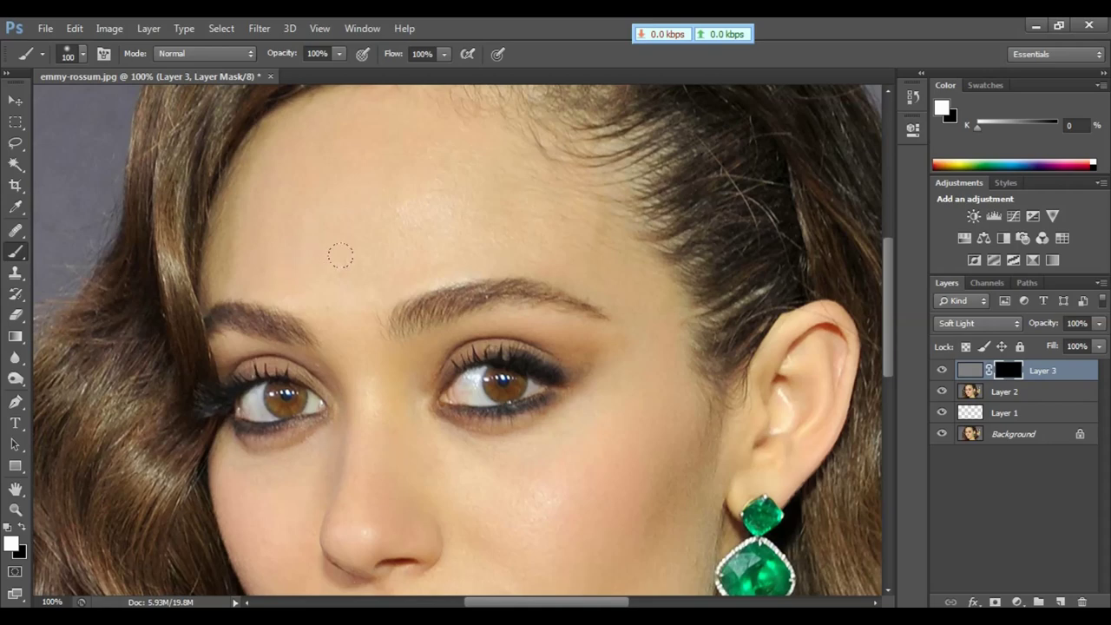
- Zoom between 200% and 100% and pan to inspect the eyes, nose and cheek
key(ctrl+plus)
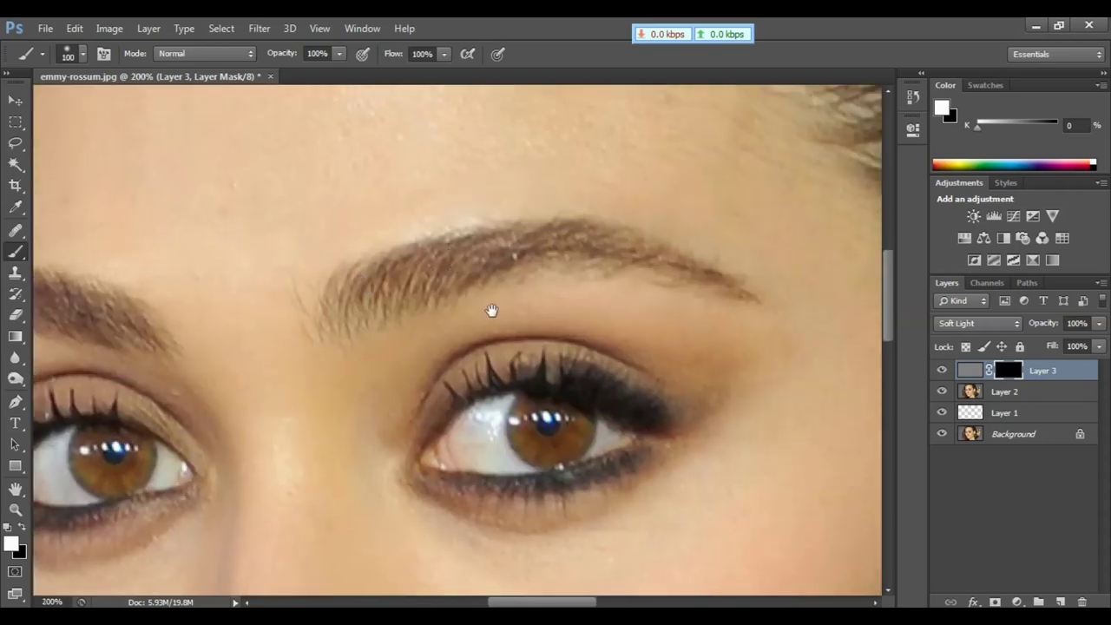
drag(491, 311, 439, 37)
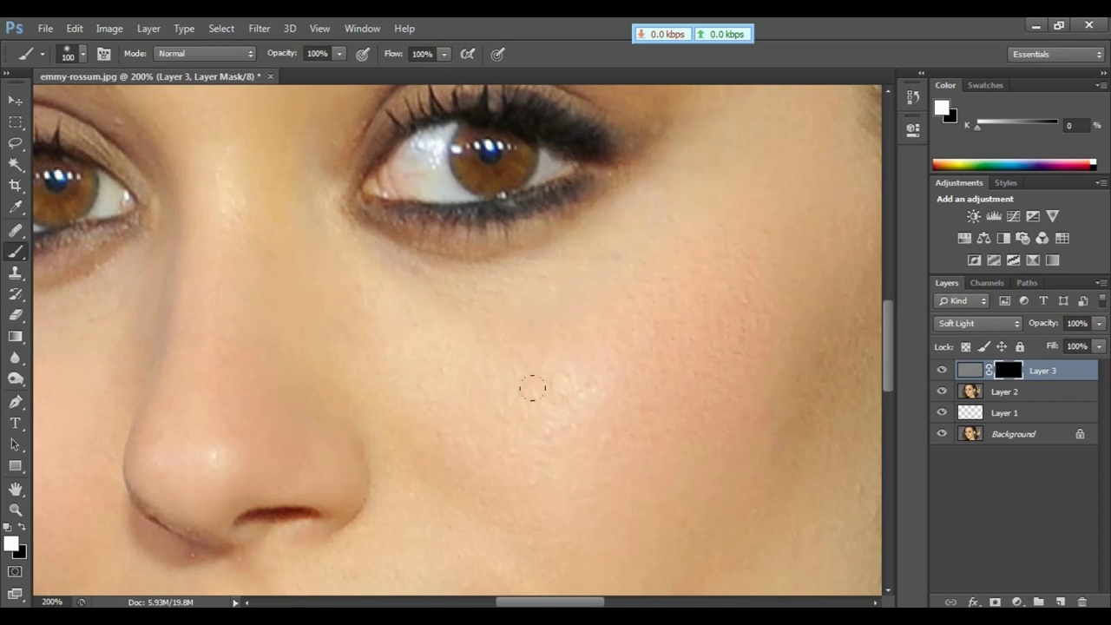
key(ctrl+minus)
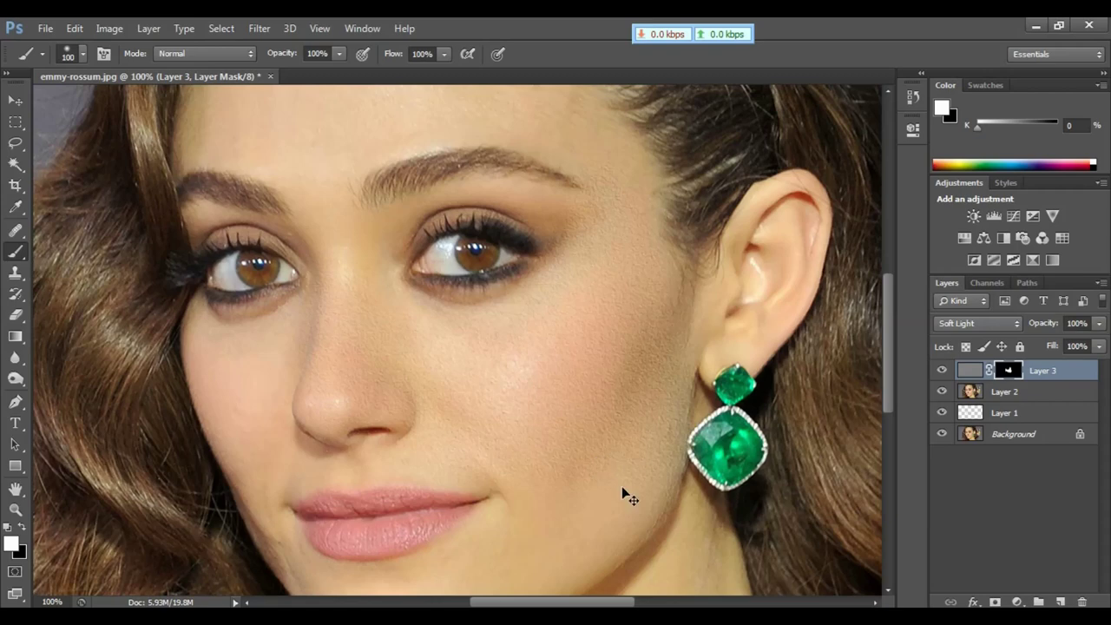
key(ctrl+plus)
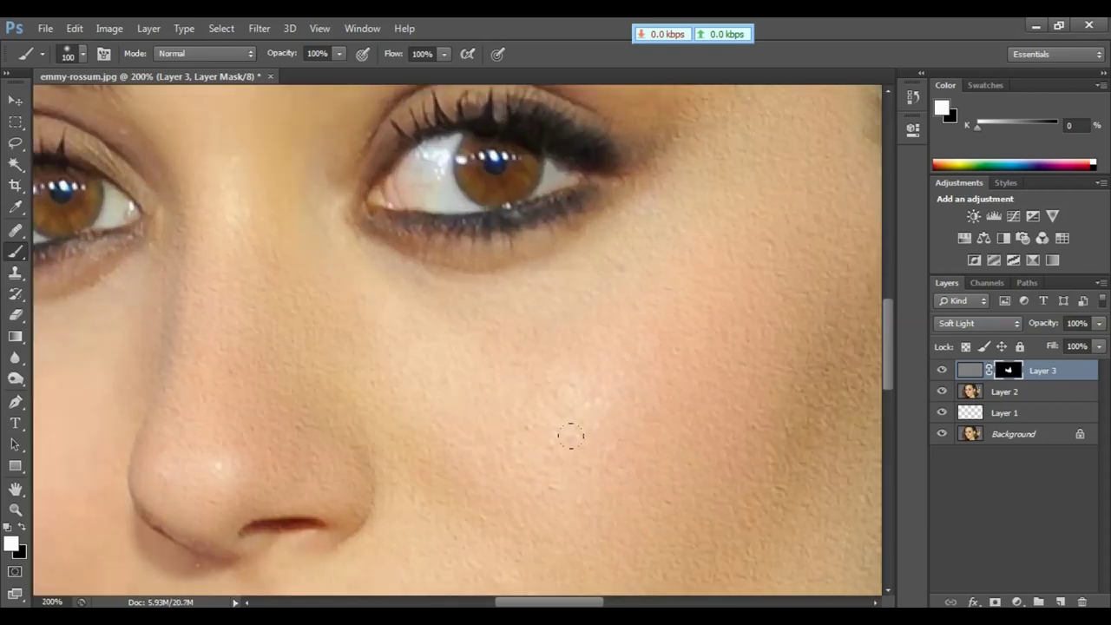
key(ctrl+minus)
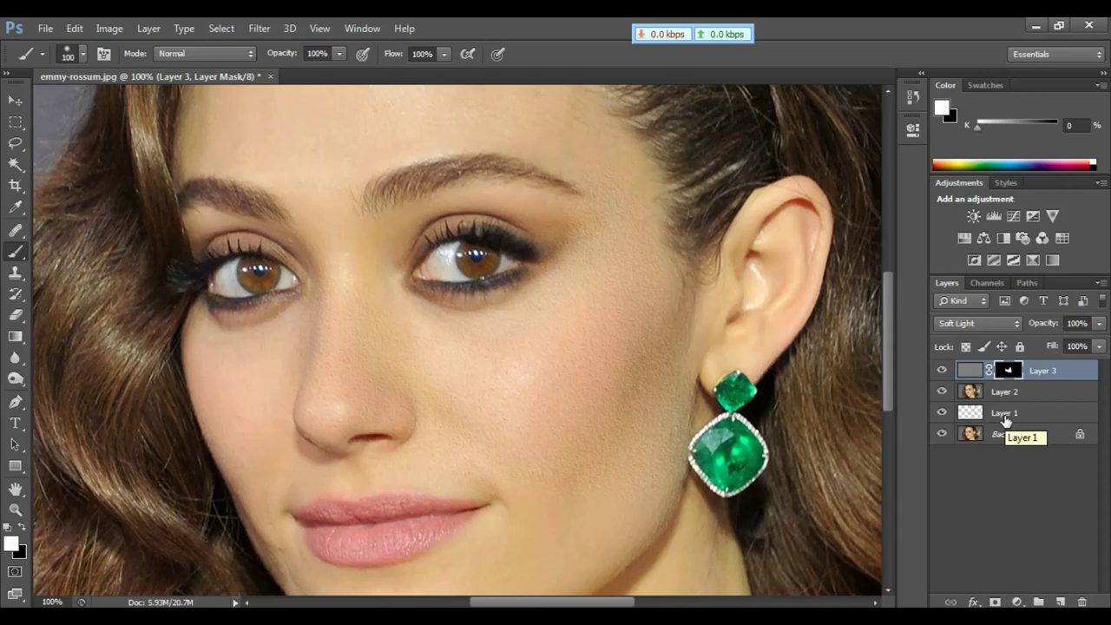
key(ctrl+shift+e)
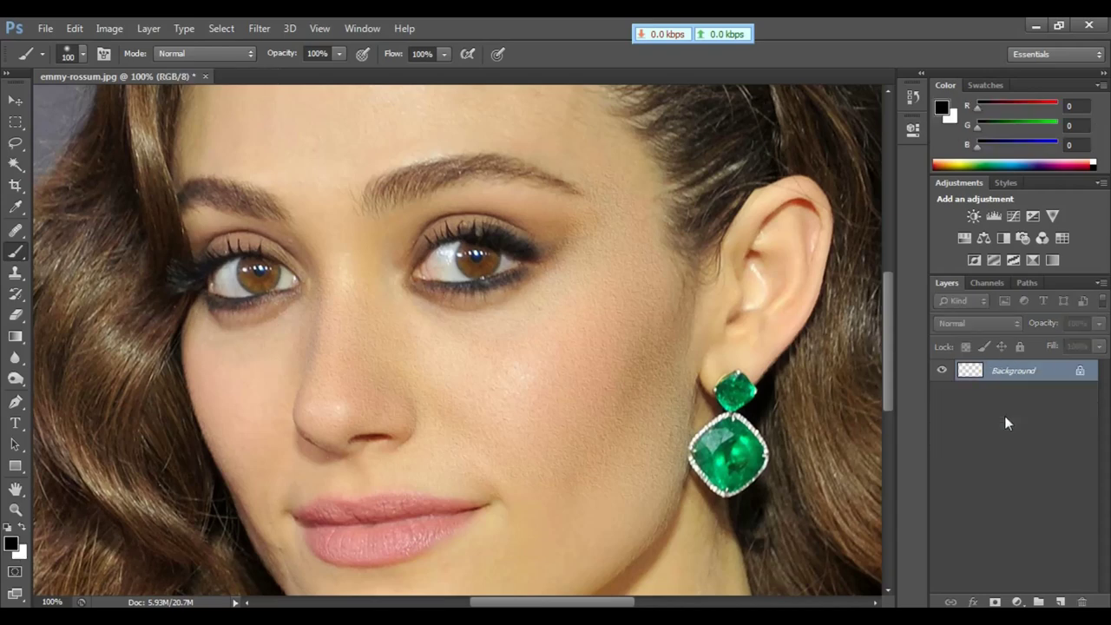